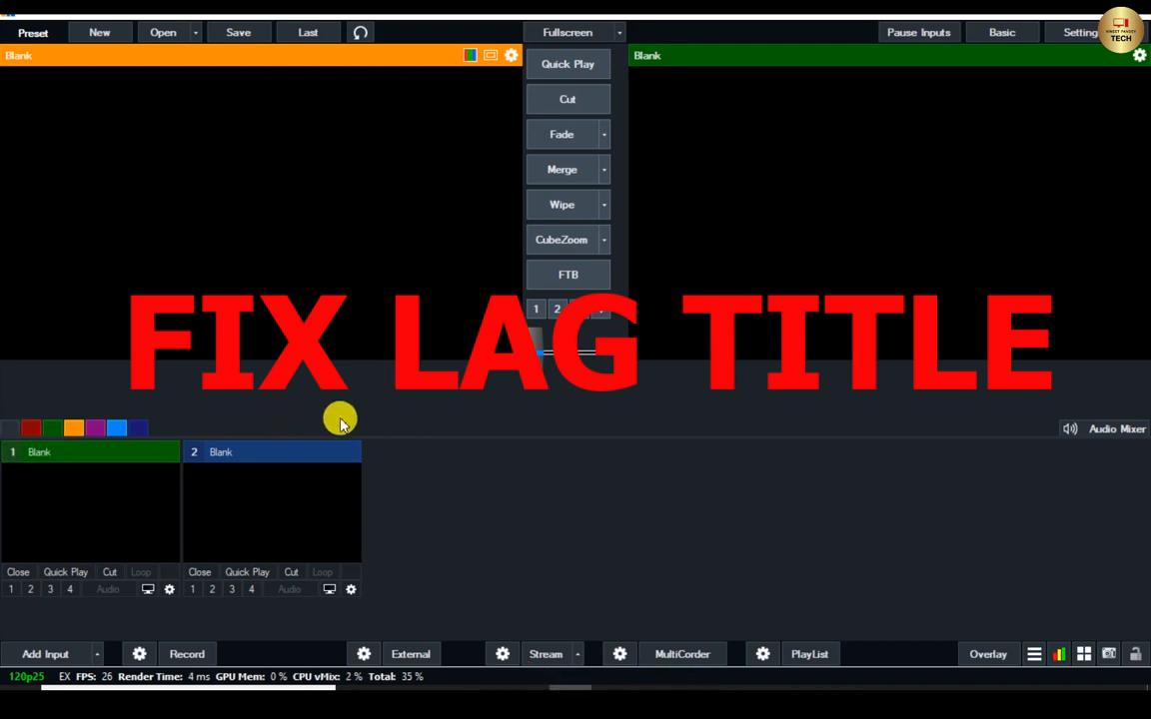
# Add the GT title "Title 1- Element Blue" as an input, close its title editor and show it on overlay 1.
pyautogui.click(50, 654)
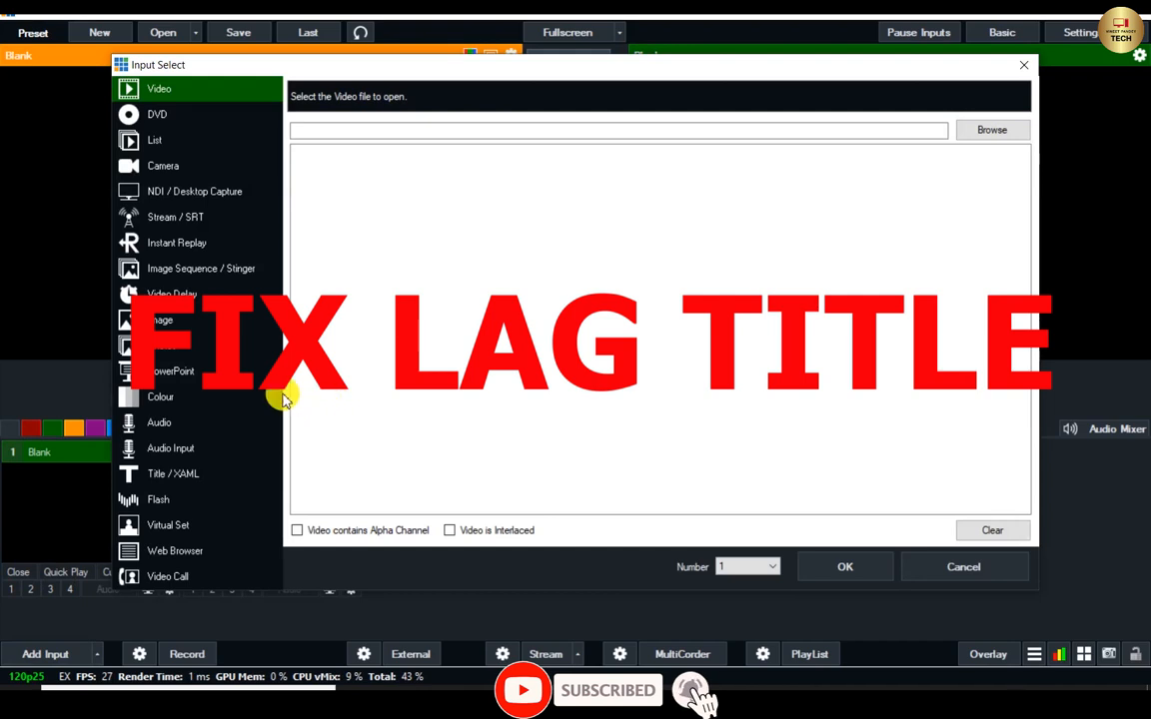
pyautogui.click(175, 475)
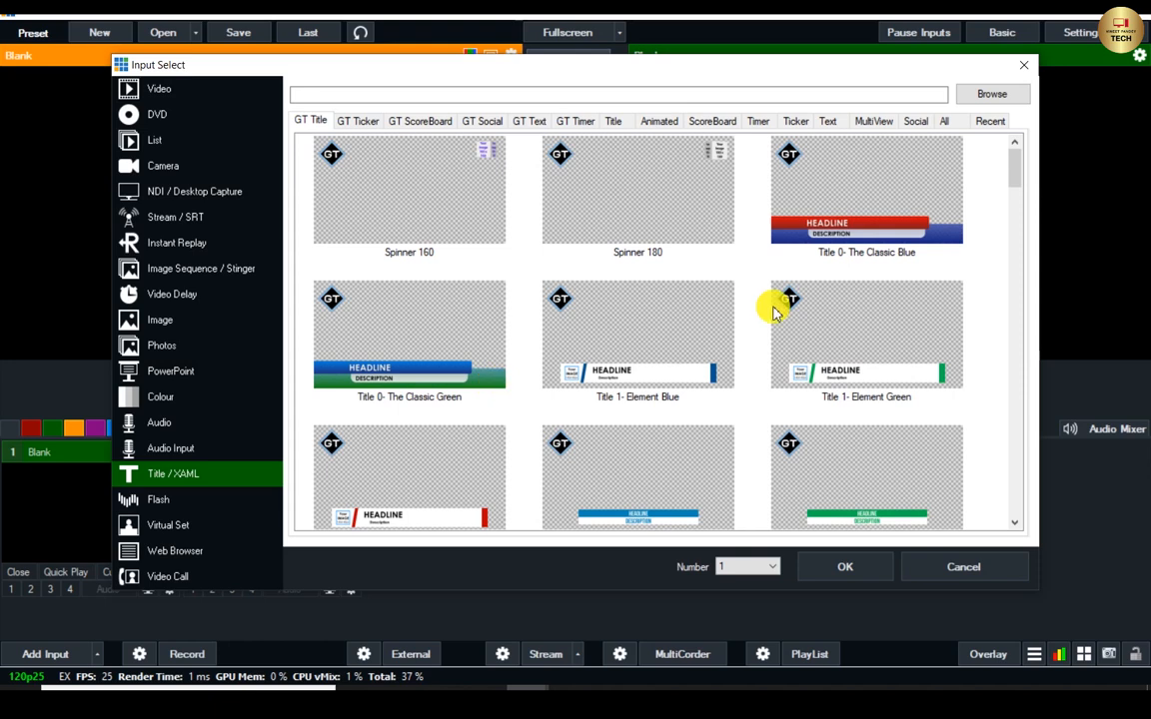
pyautogui.click(655, 362)
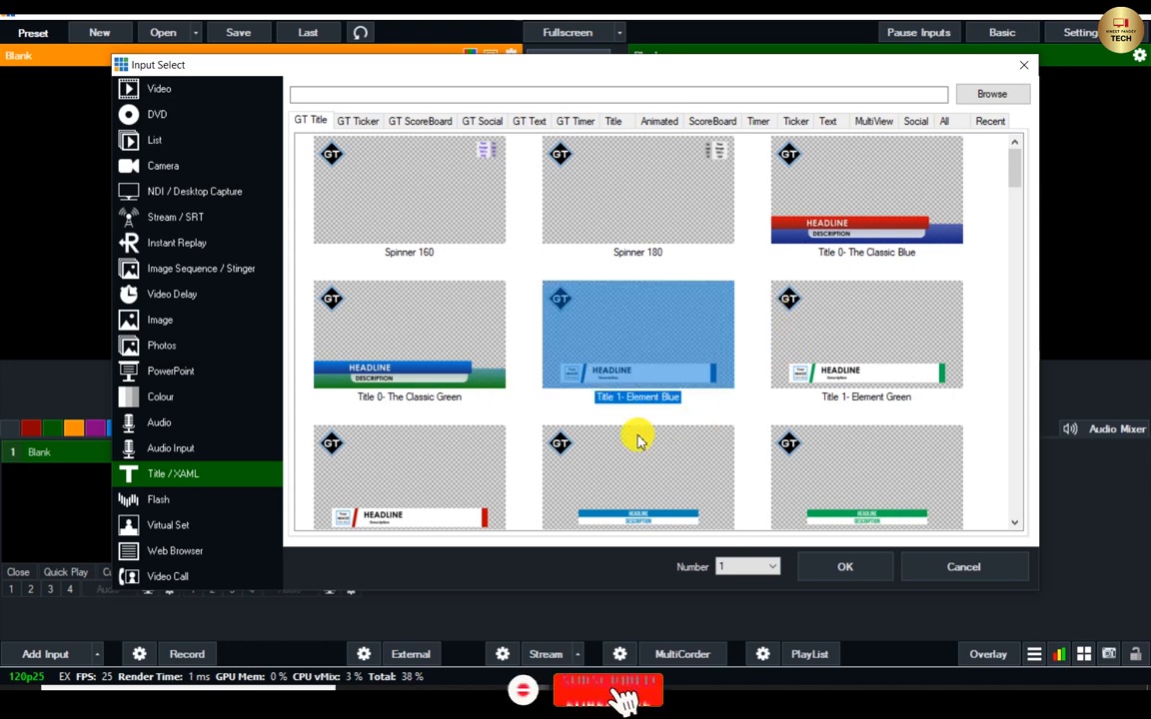
pyautogui.click(847, 571)
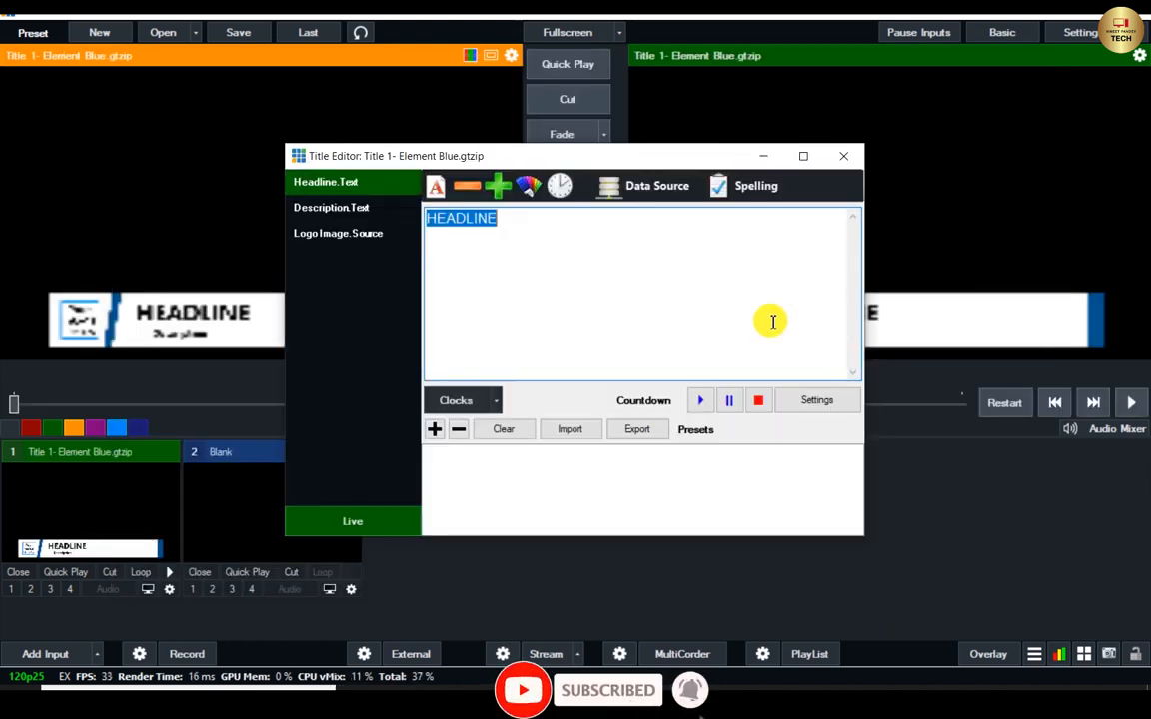
pyautogui.click(847, 152)
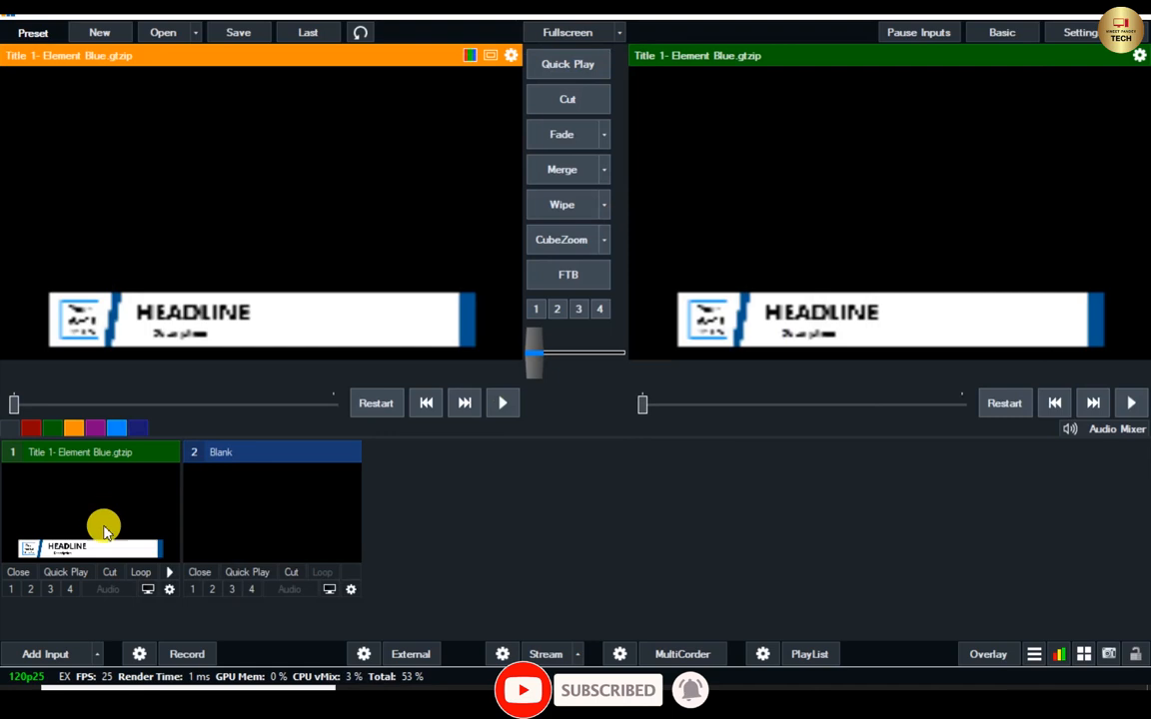
pyautogui.click(14, 591)
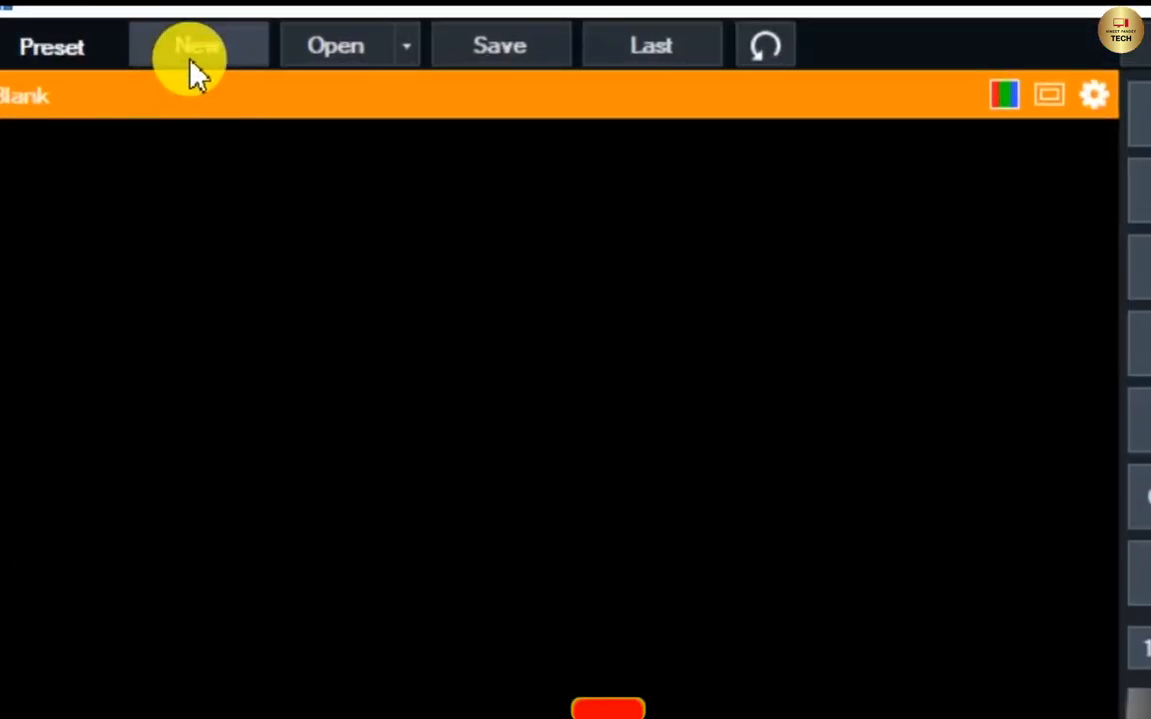
# Create a new blank preset with the video format HD 1080 25p (1920x1080, 25 fps).
pyautogui.click(178, 62)
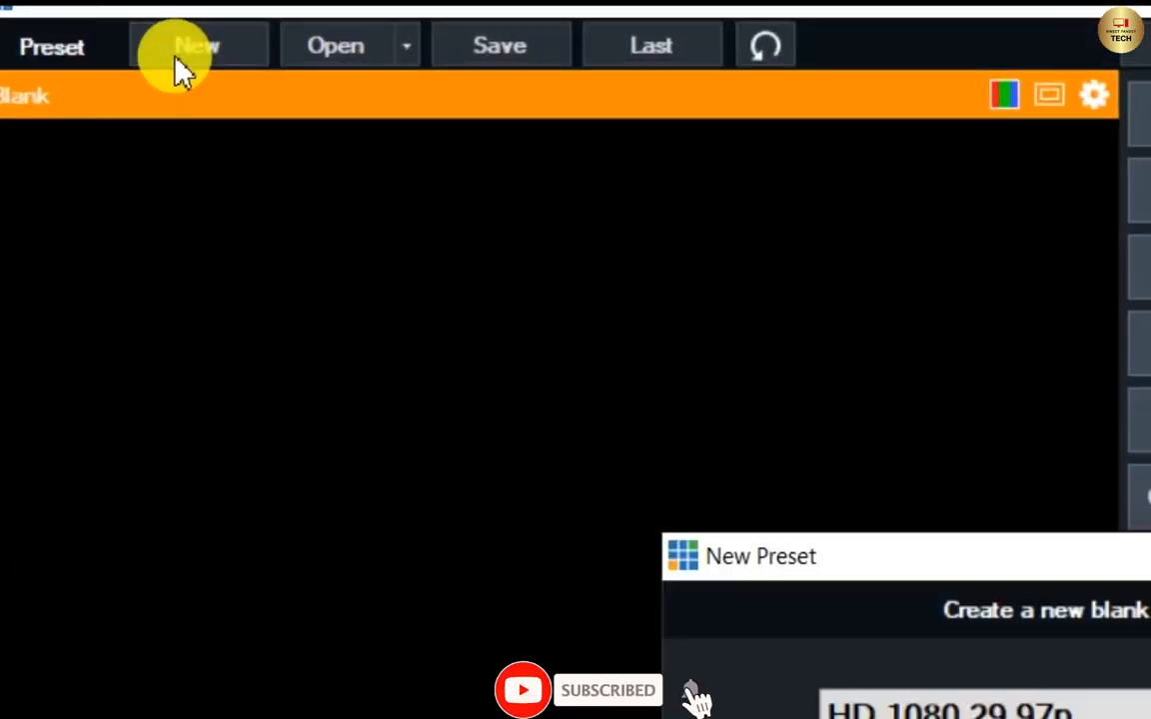
pyautogui.moveTo(496, 272); pyautogui.dragTo(505, 219)
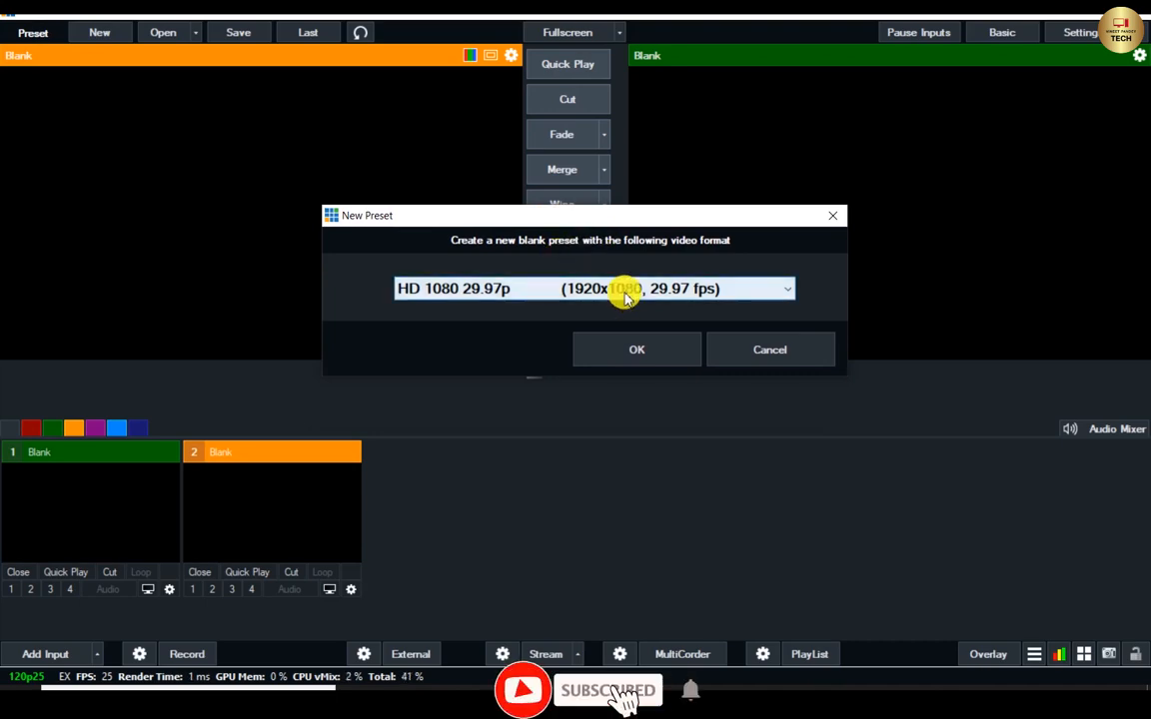
pyautogui.click(575, 289)
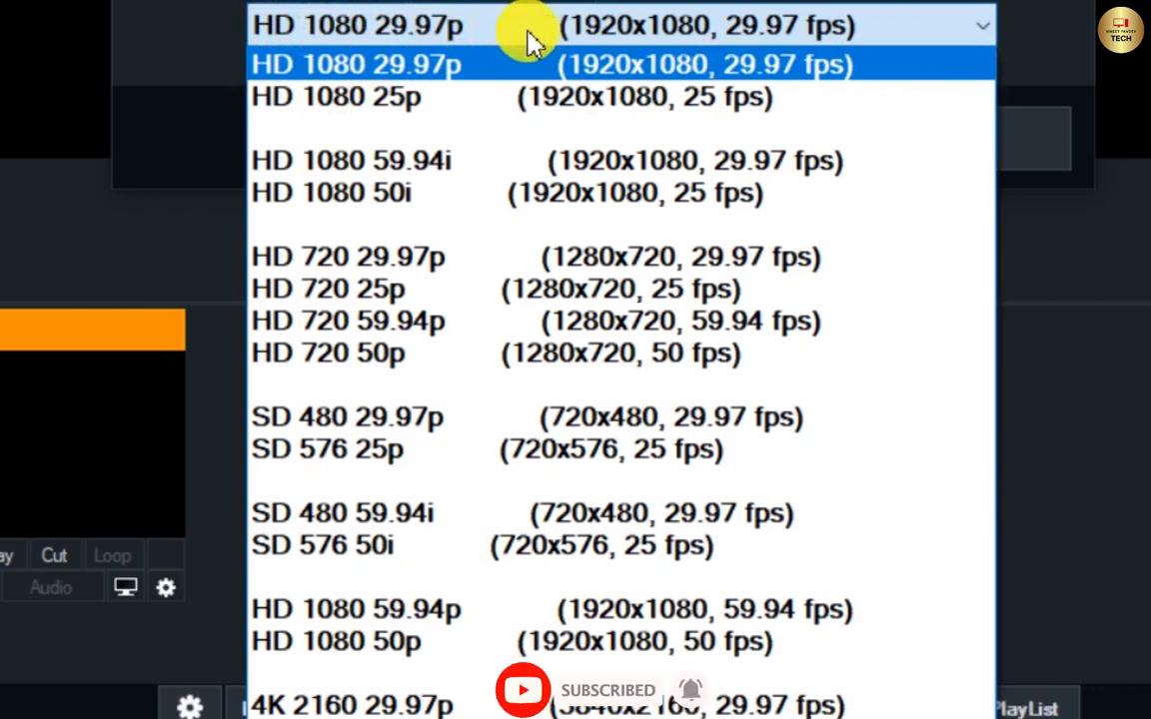
pyautogui.click(460, 30)
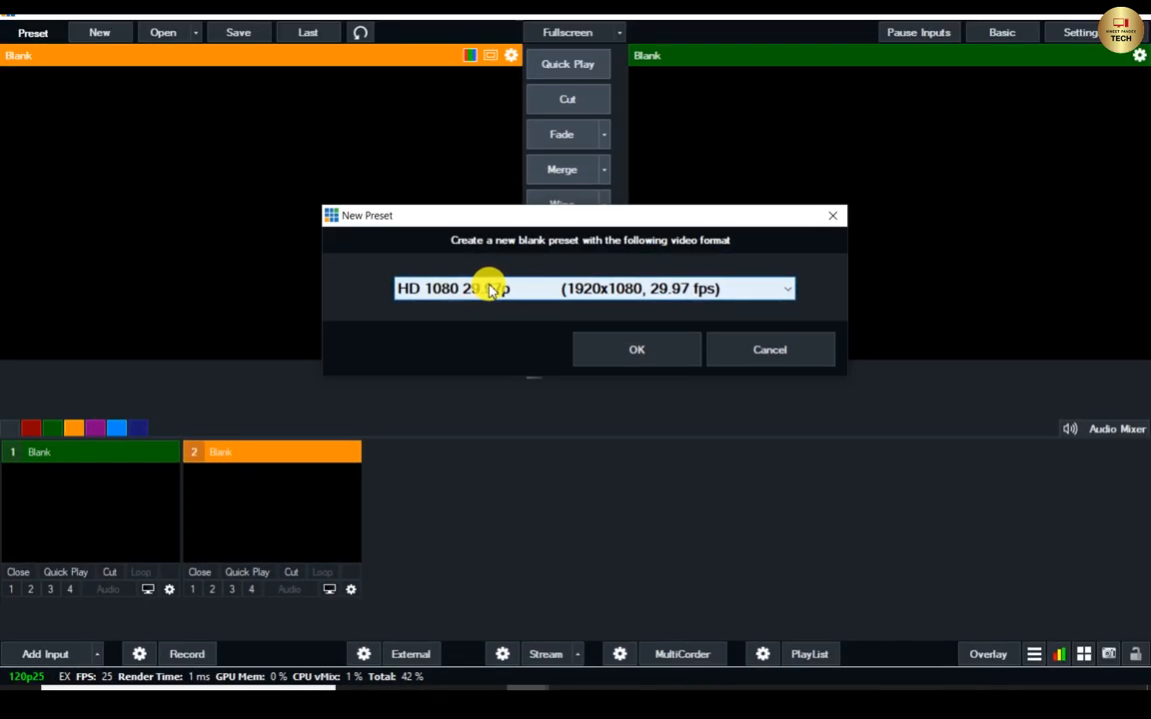
pyautogui.click(429, 25)
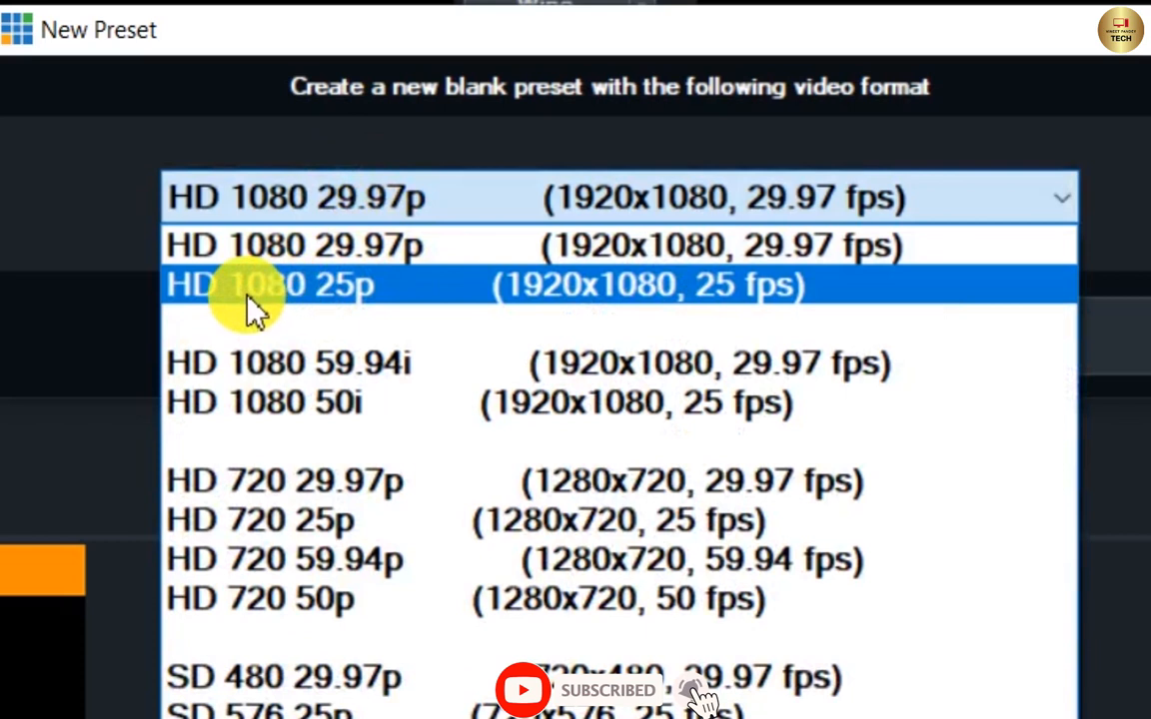
pyautogui.click(381, 292)
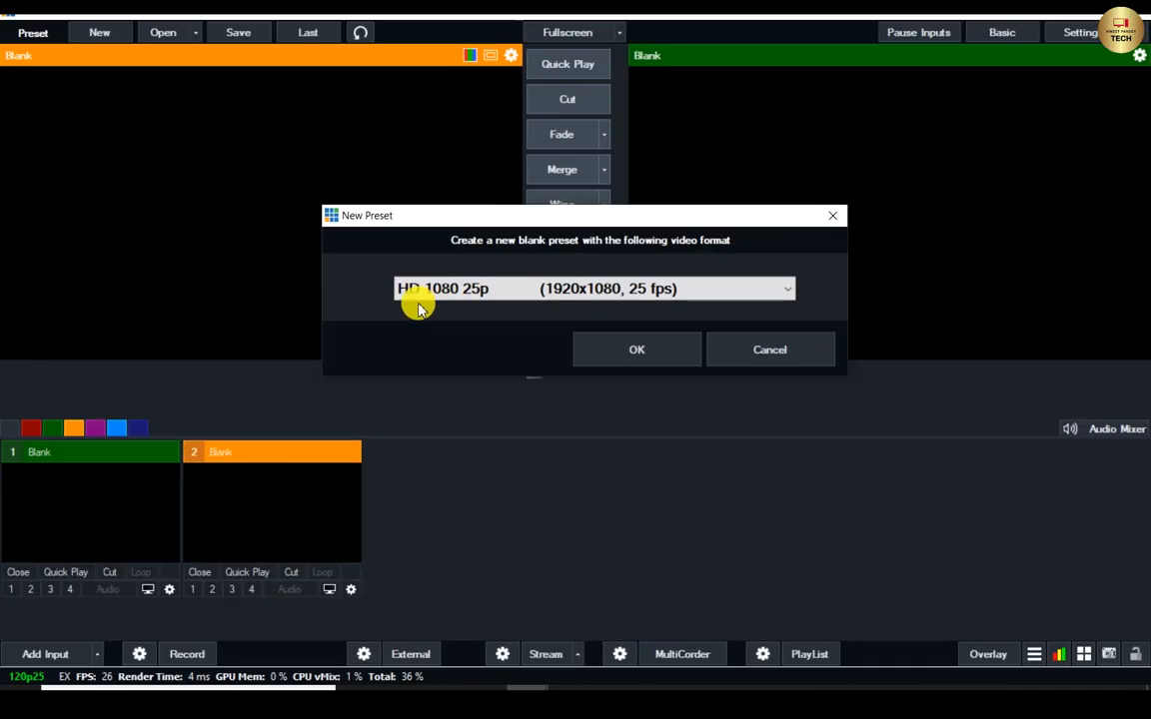
pyautogui.click(490, 291)
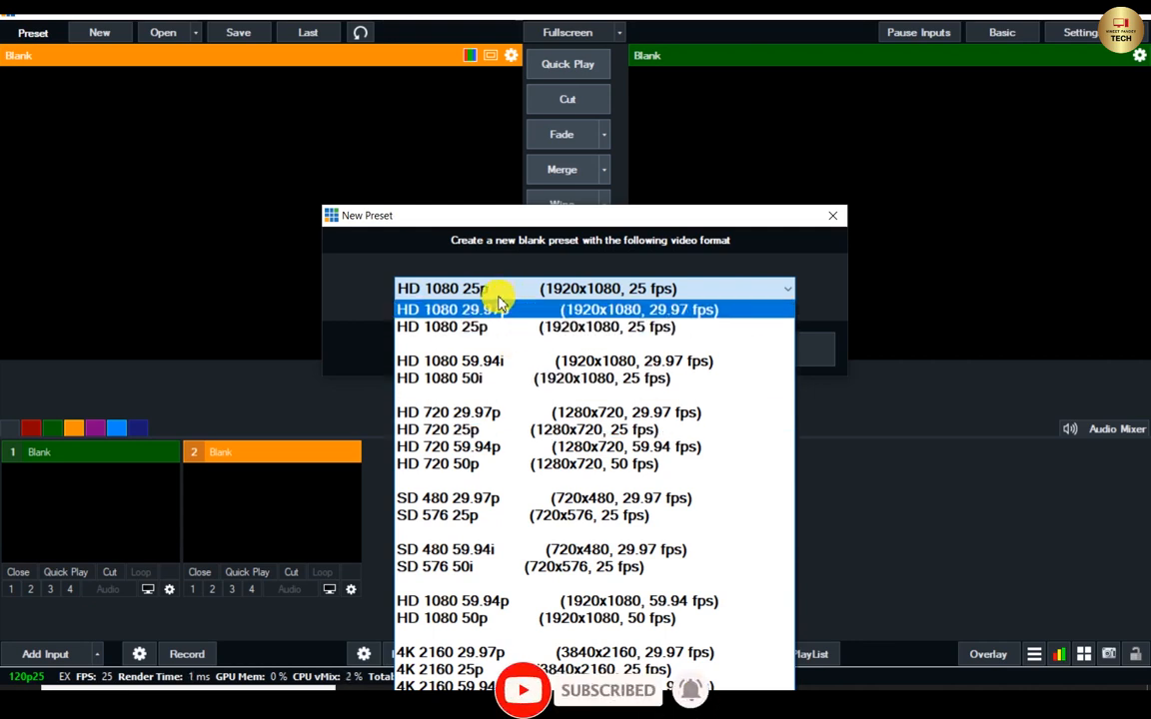
pyautogui.click(477, 333)
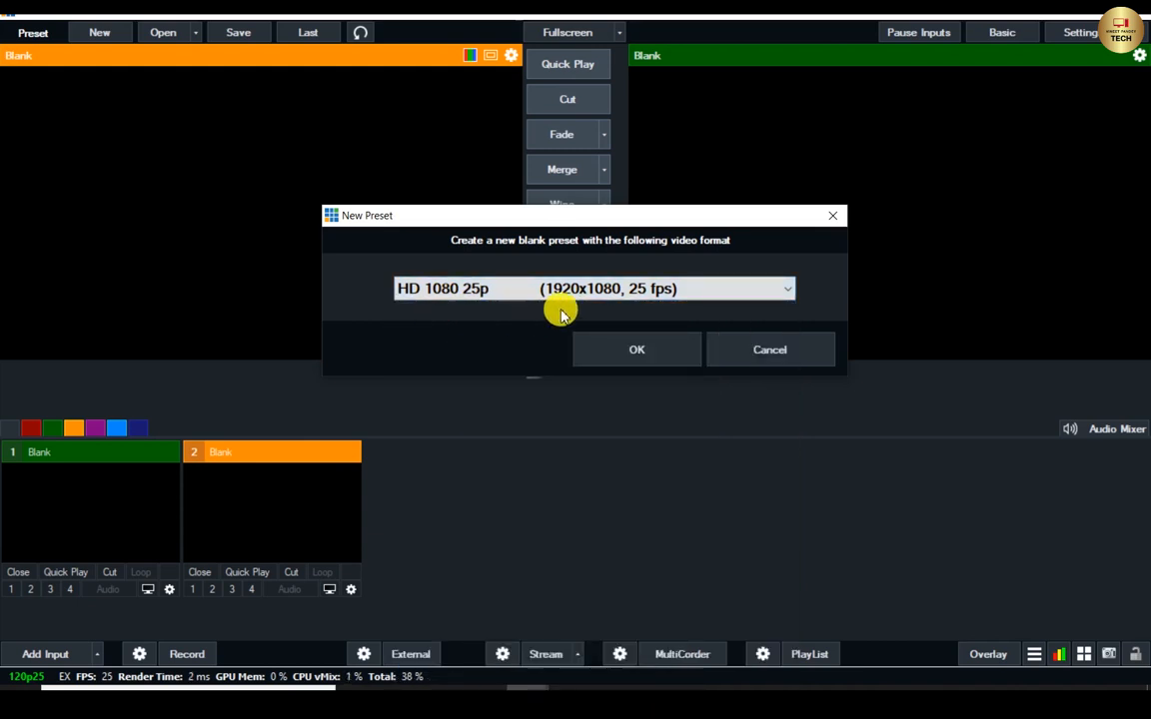
pyautogui.click(645, 348)
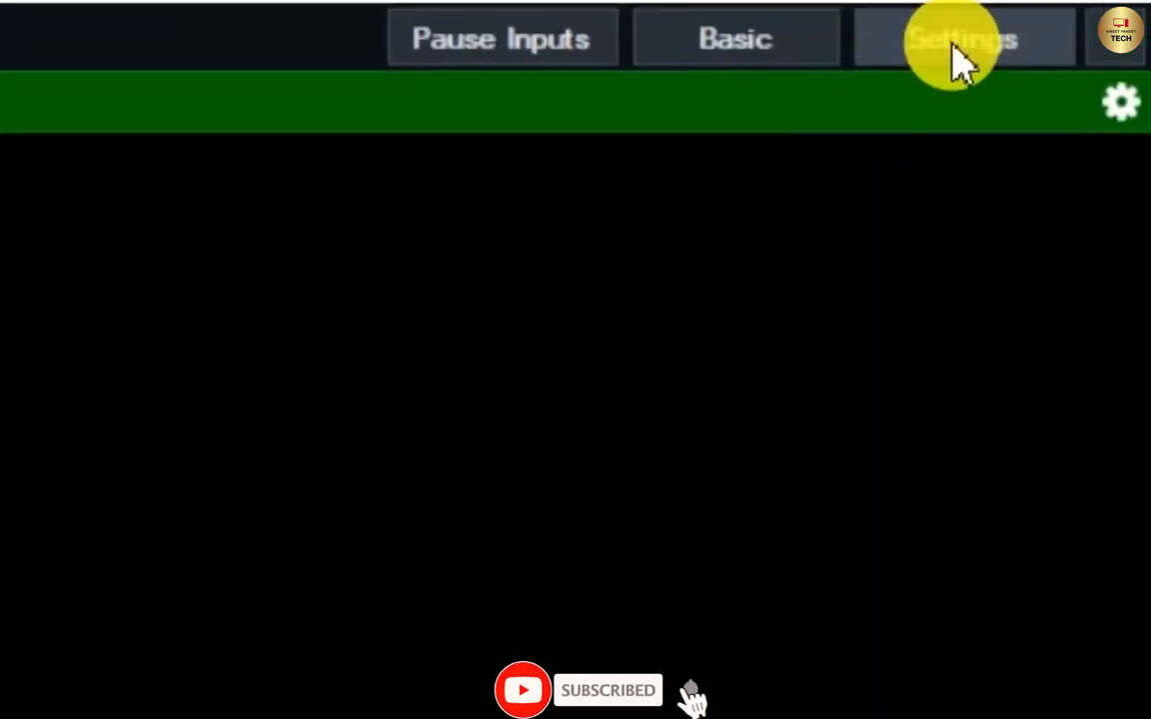
# Open the display settings and examine the available master frame rates and output sizes.
pyautogui.click(954, 55)
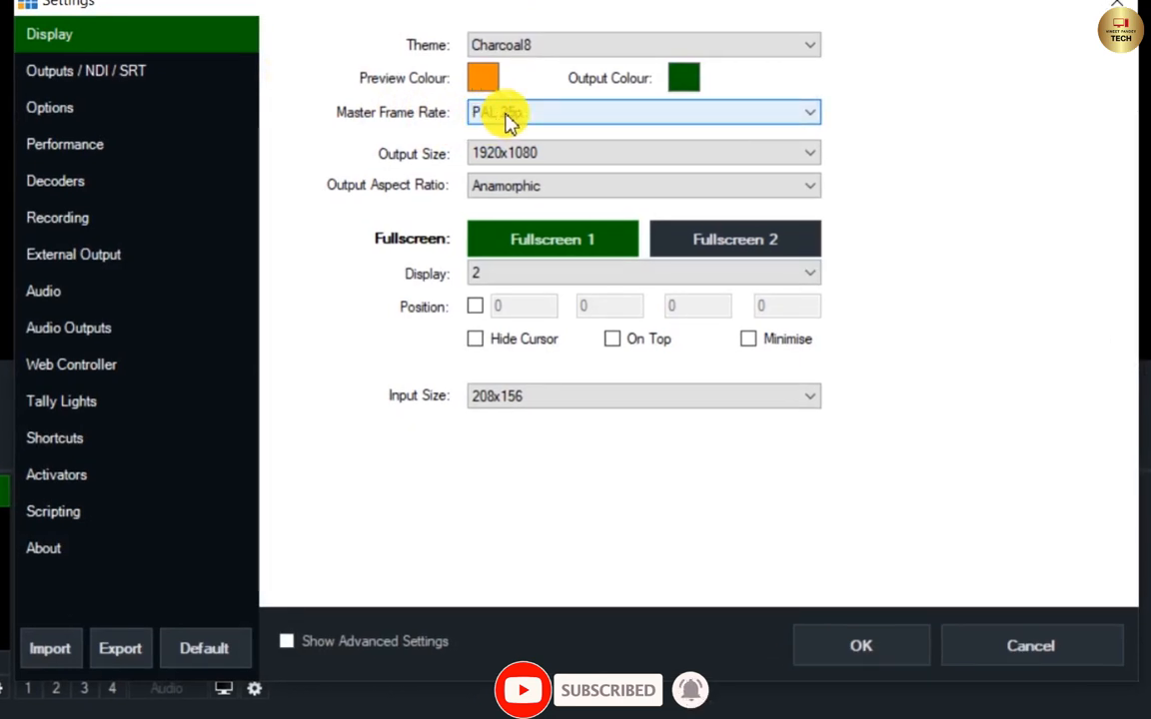
pyautogui.click(506, 119)
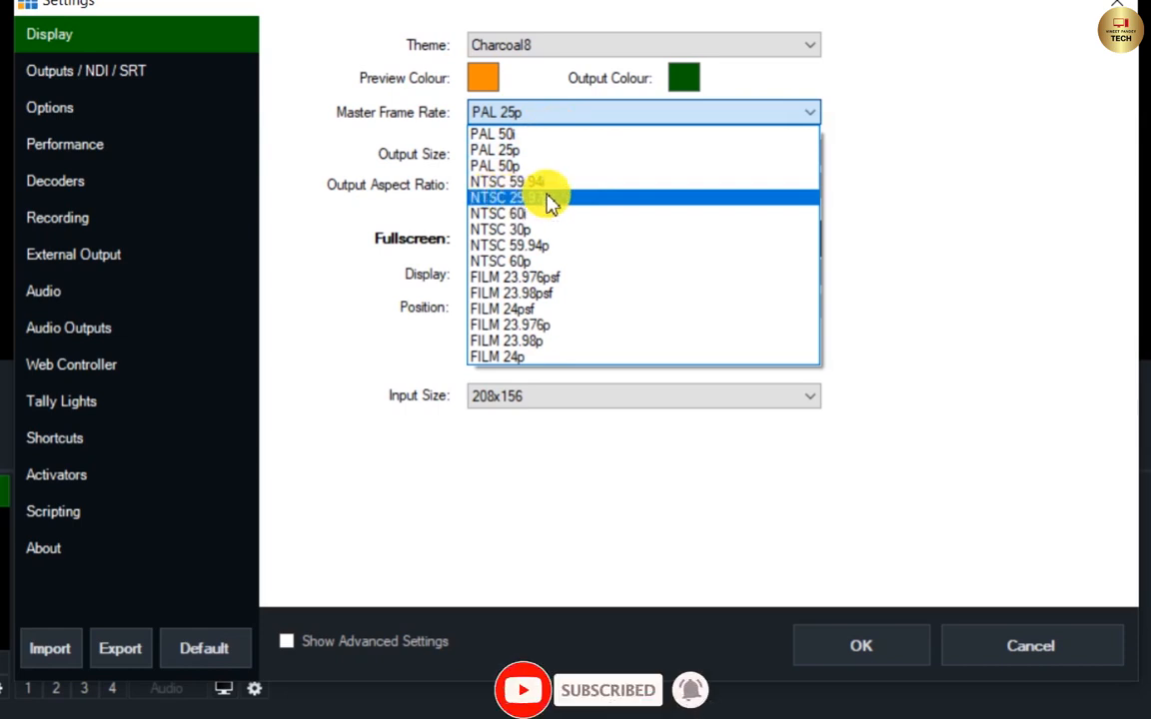
pyautogui.click(363, 107)
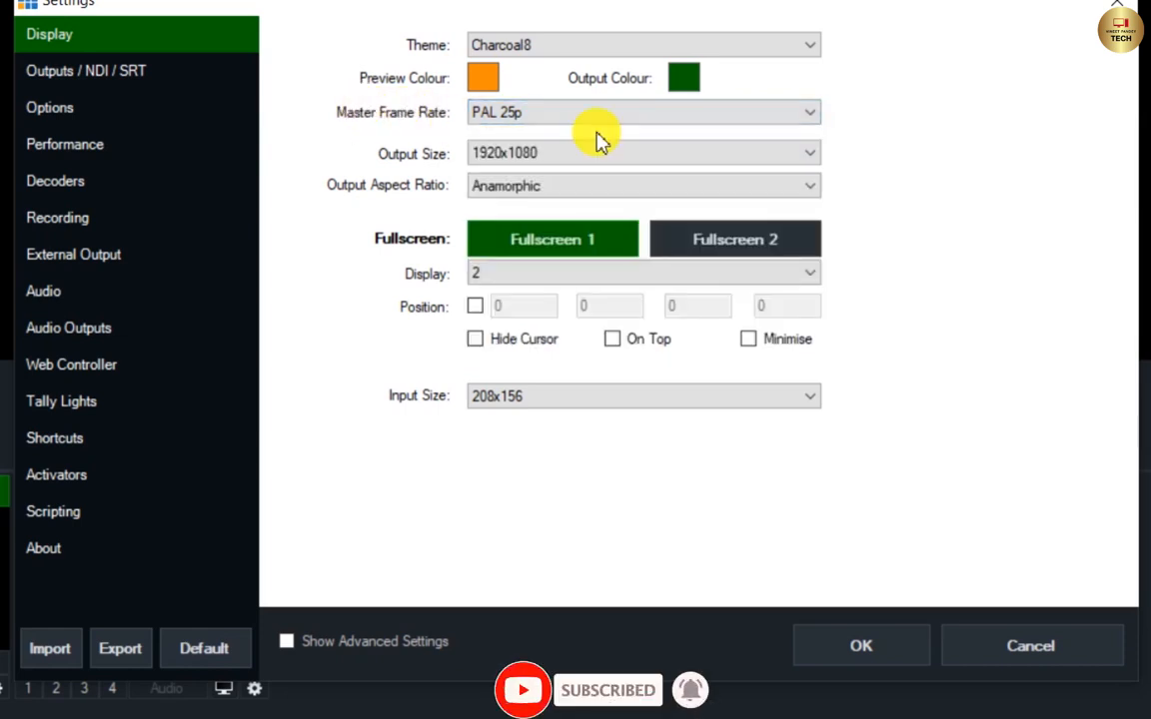
pyautogui.click(547, 161)
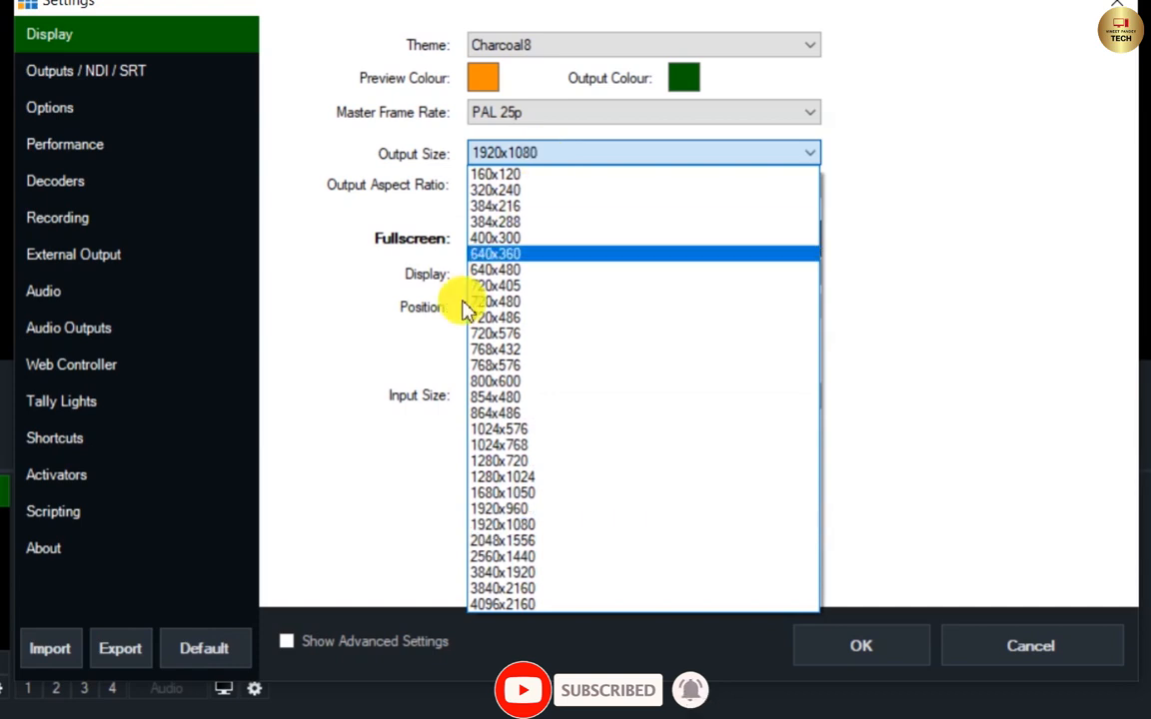
pyautogui.click(347, 183)
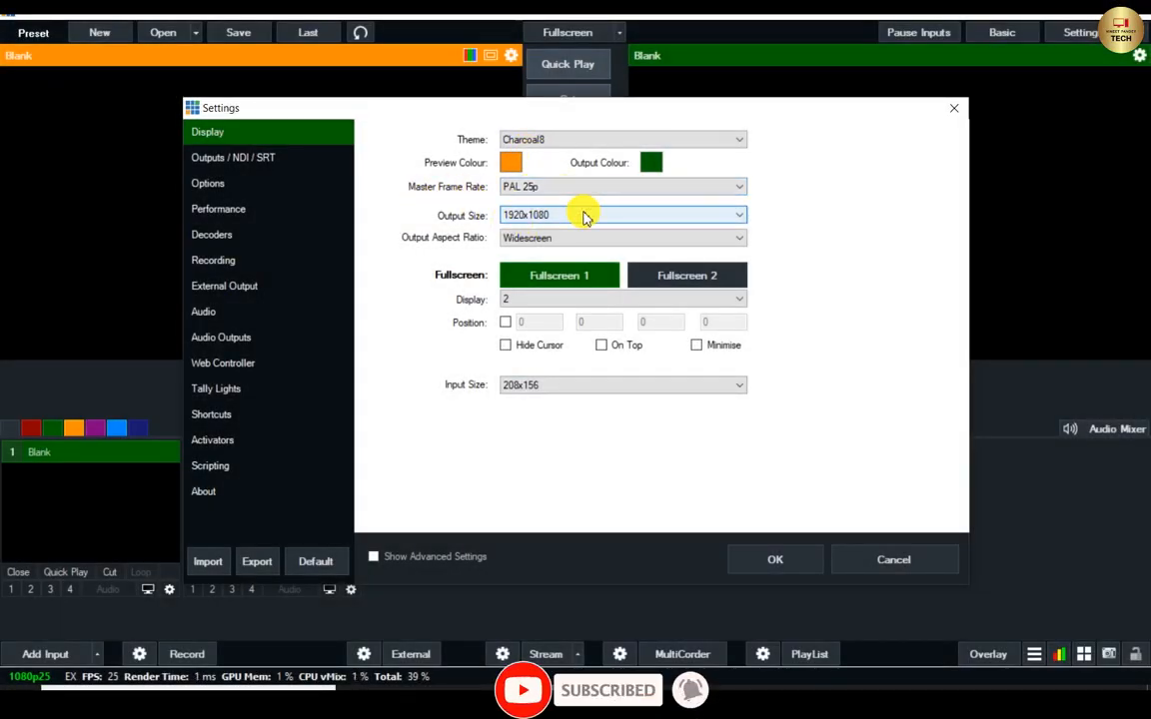
pyautogui.click(560, 220)
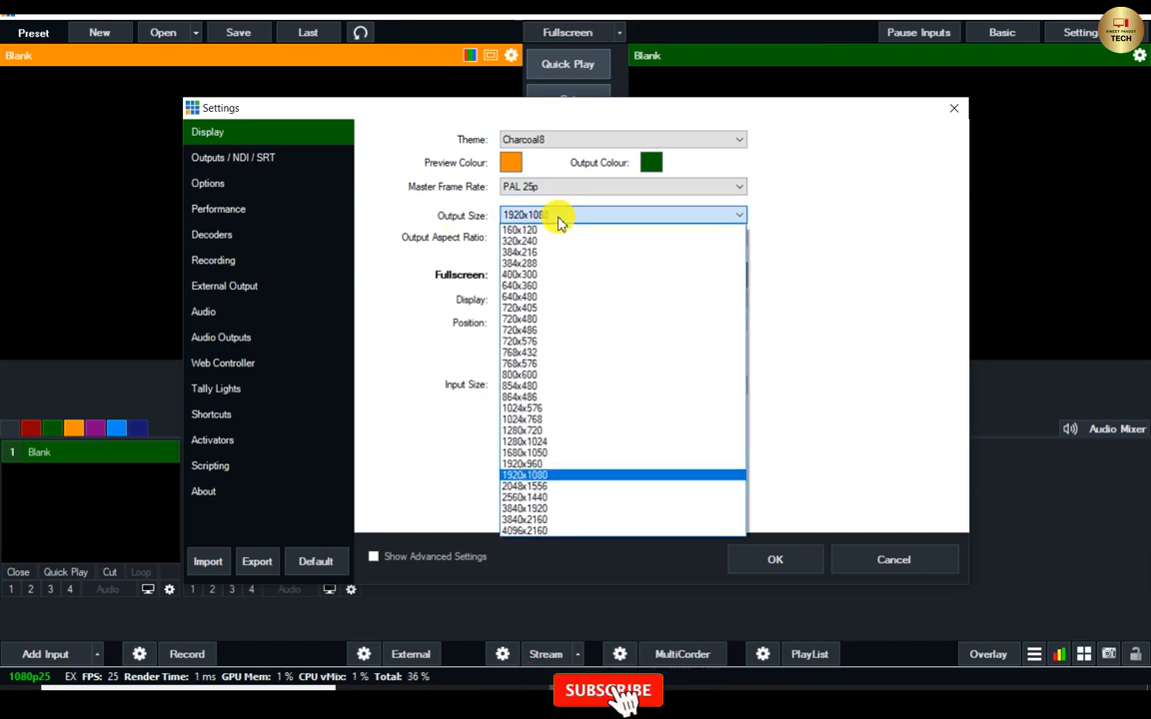
pyautogui.click(560, 220)
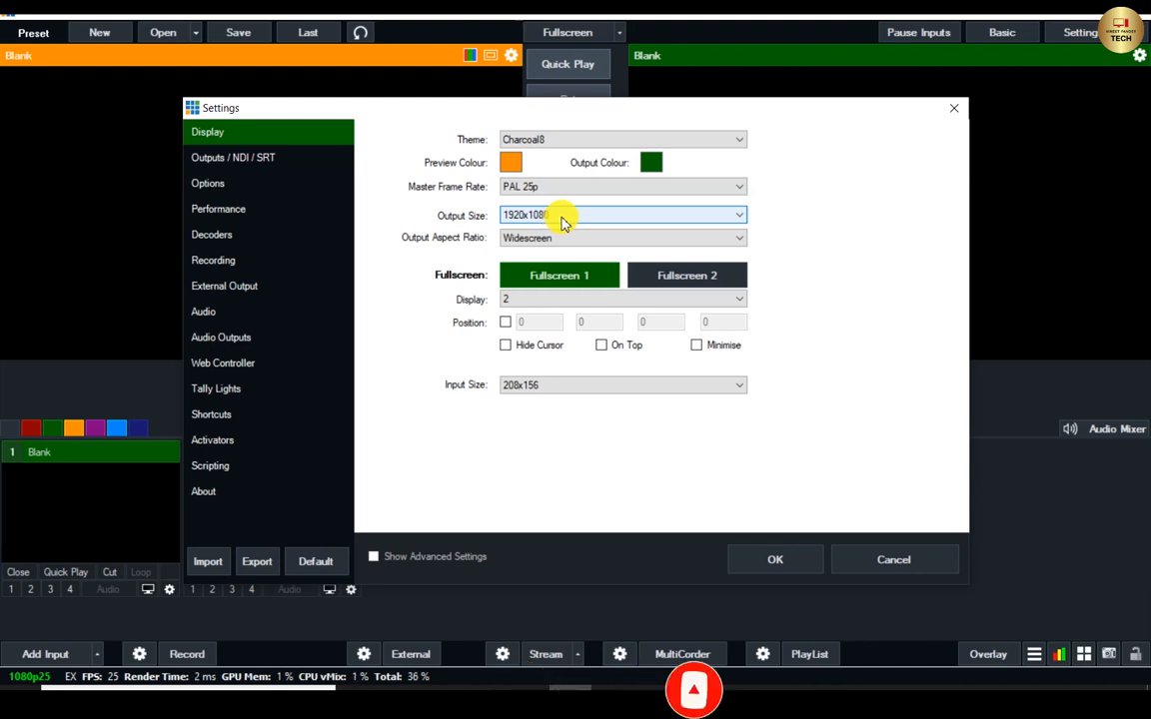
pyautogui.click(563, 221)
pyautogui.click(562, 221)
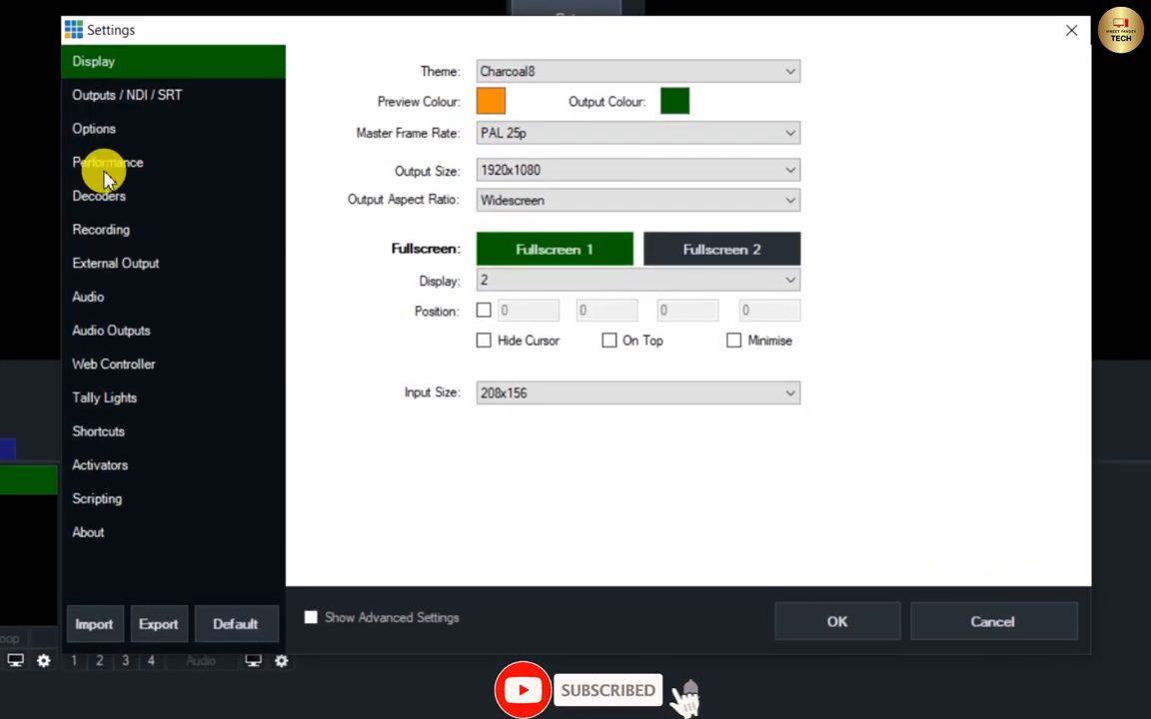
# Set the graphics adapter to NVIDIA GeForce 210 in the performance settings and check the display method choices.
pyautogui.click(112, 173)
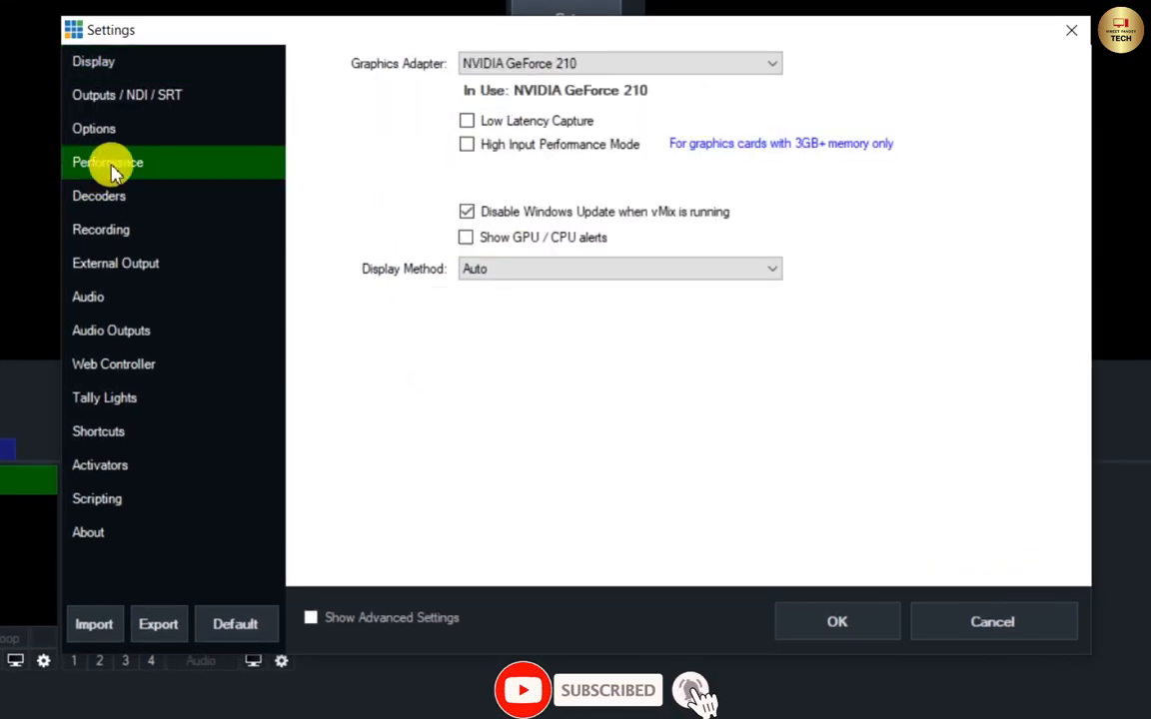
pyautogui.click(504, 68)
pyautogui.click(471, 84)
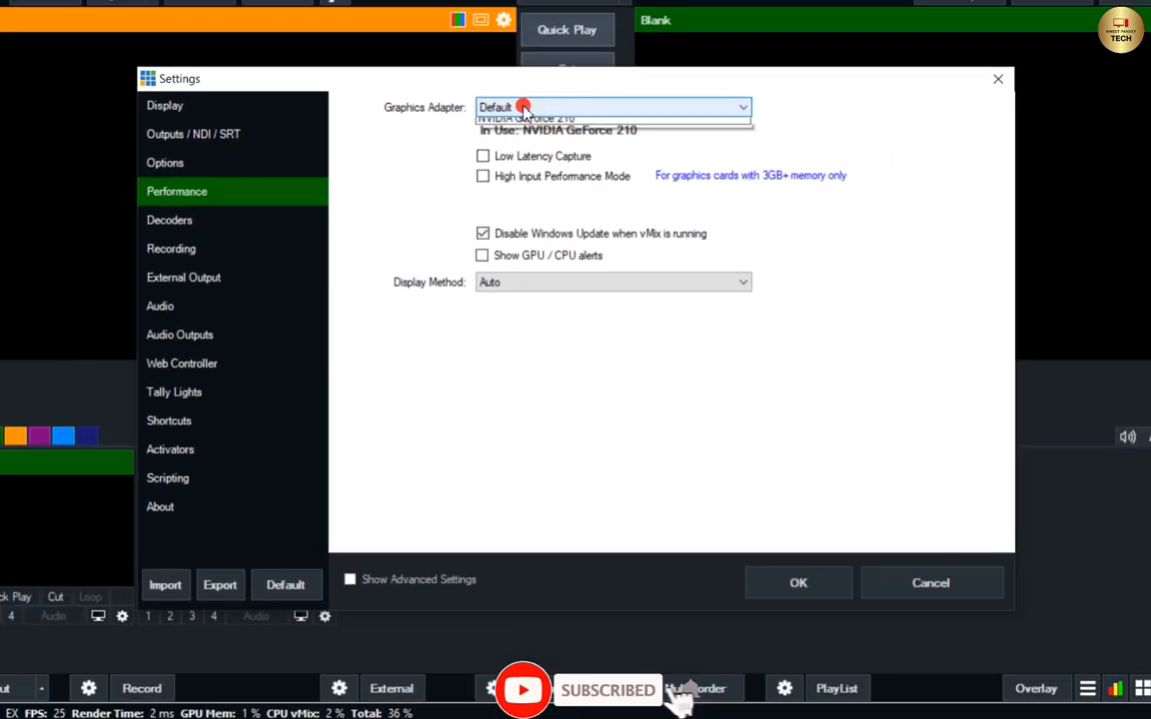
pyautogui.click(513, 64)
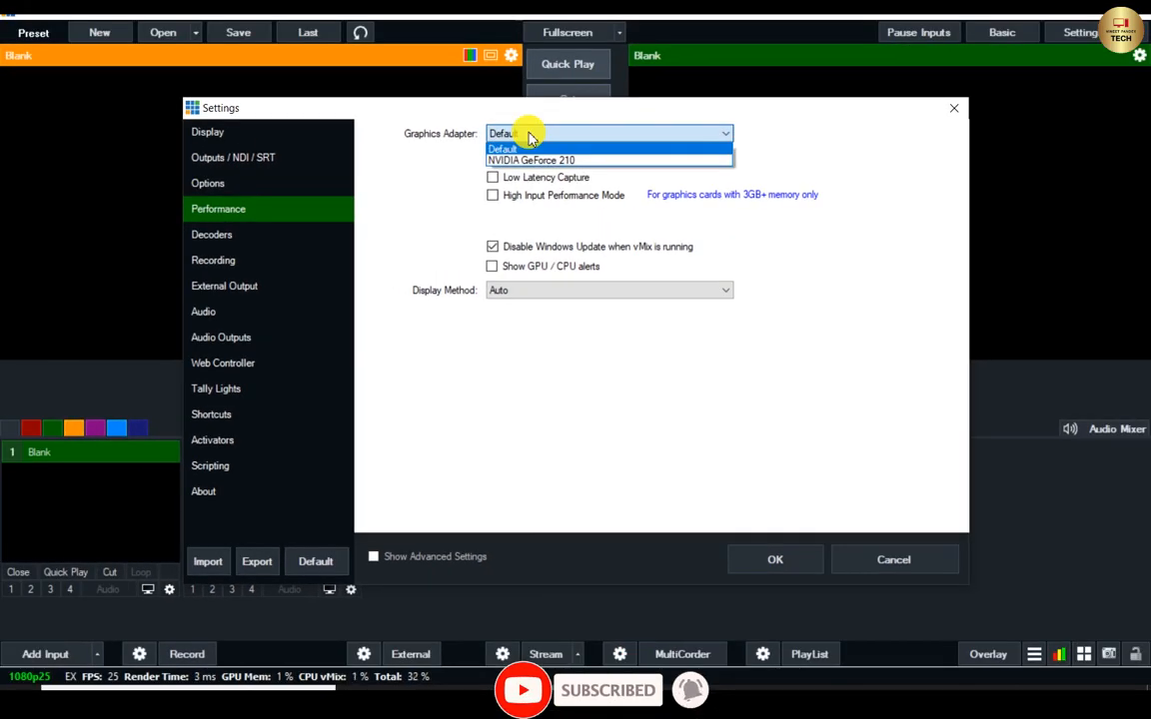
pyautogui.click(530, 162)
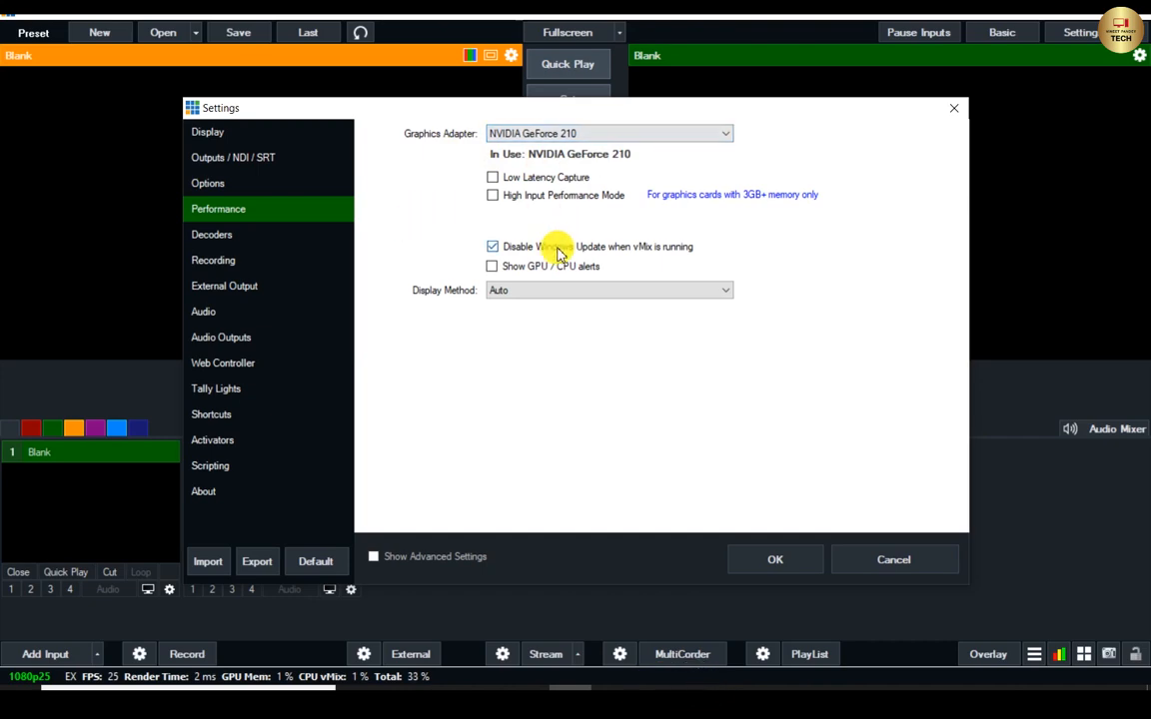
pyautogui.click(530, 290)
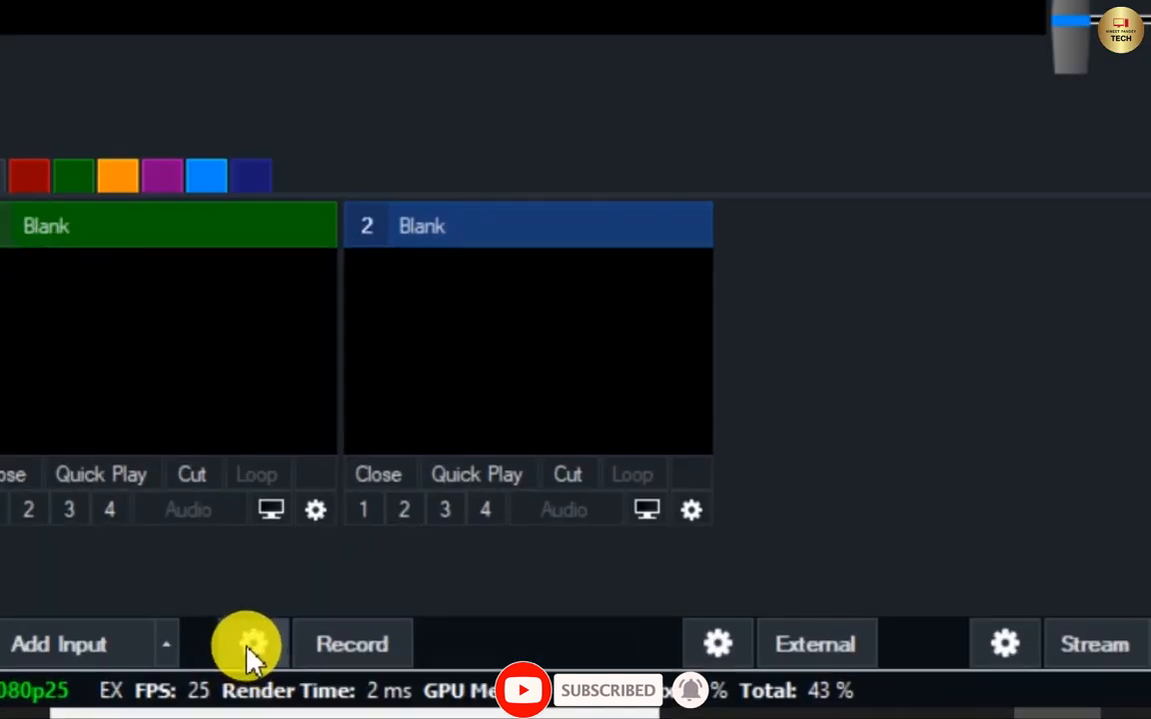
# Open the recording setup and set the MP4 recording's frame rate to NTSC 29.97p.
pyautogui.click(252, 647)
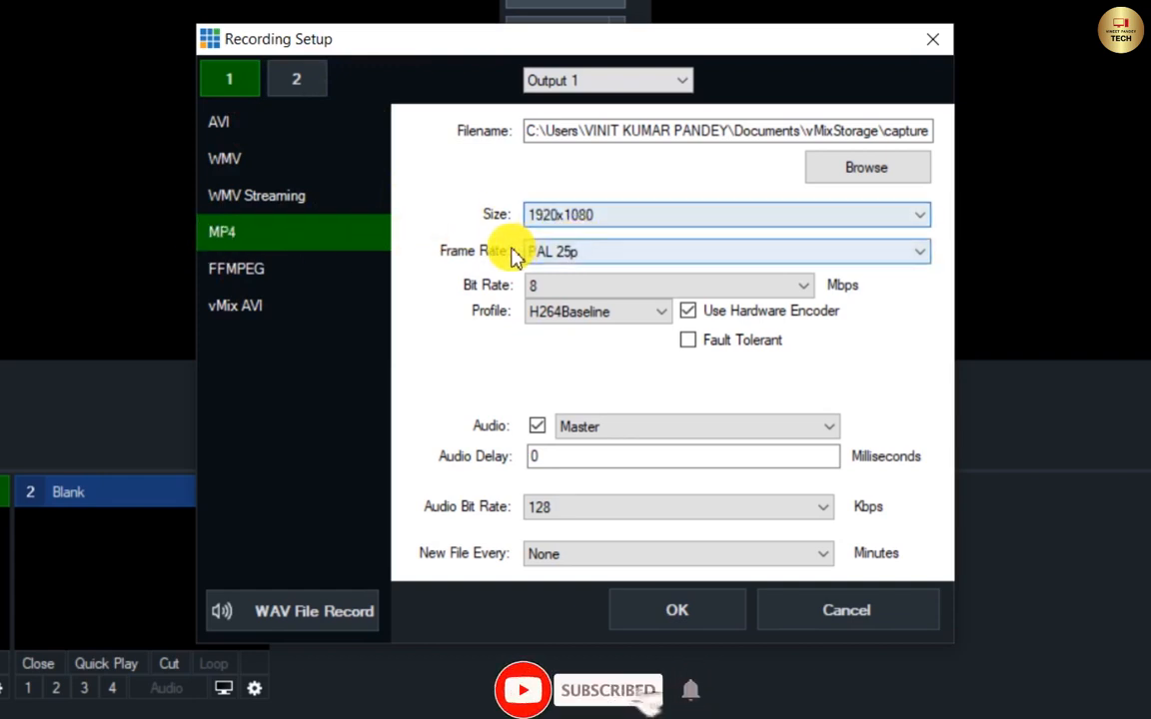
pyautogui.click(577, 255)
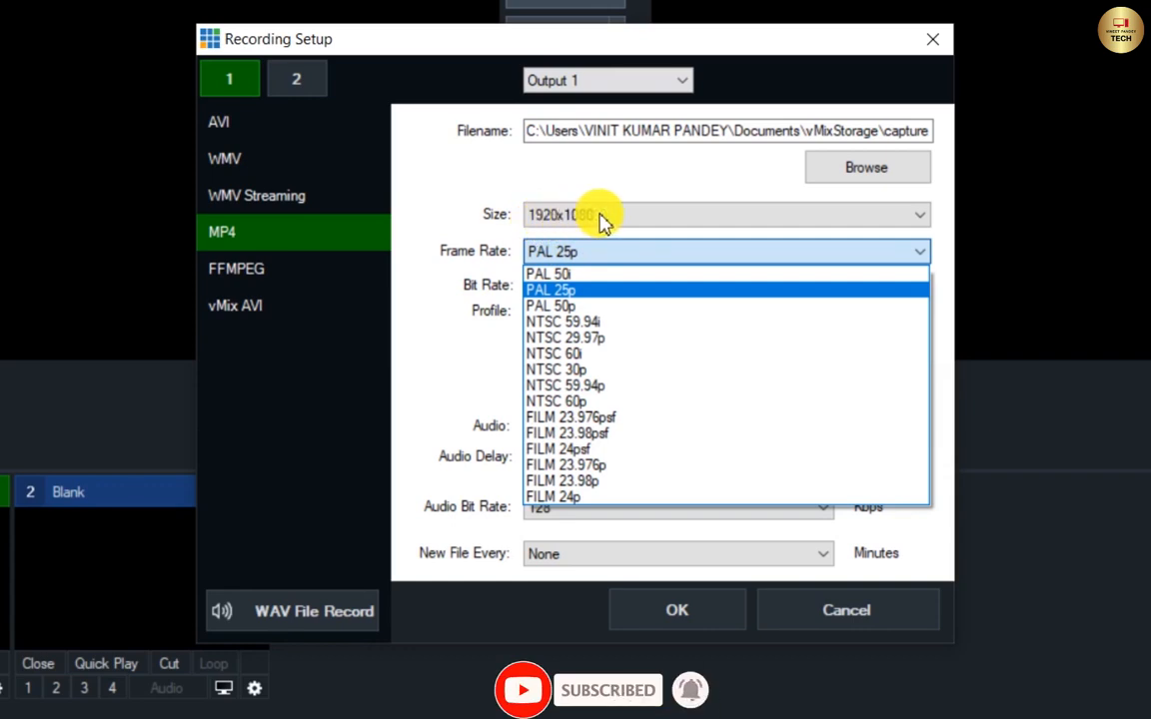
pyautogui.click(600, 220)
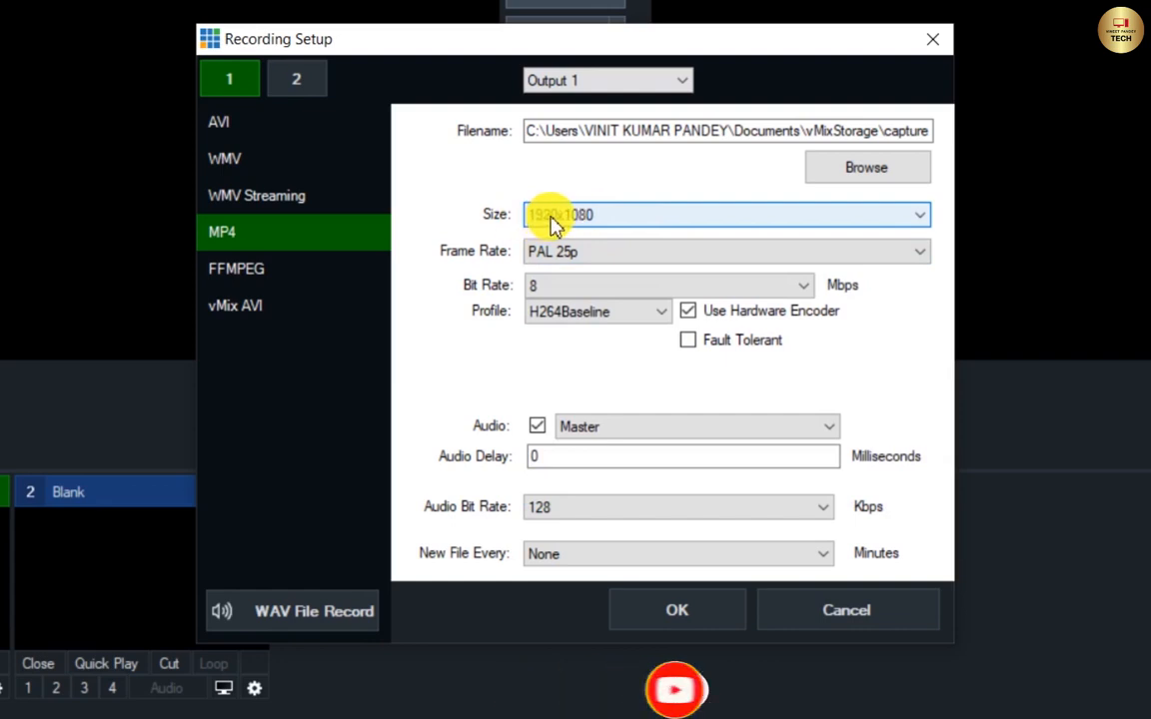
pyautogui.click(559, 256)
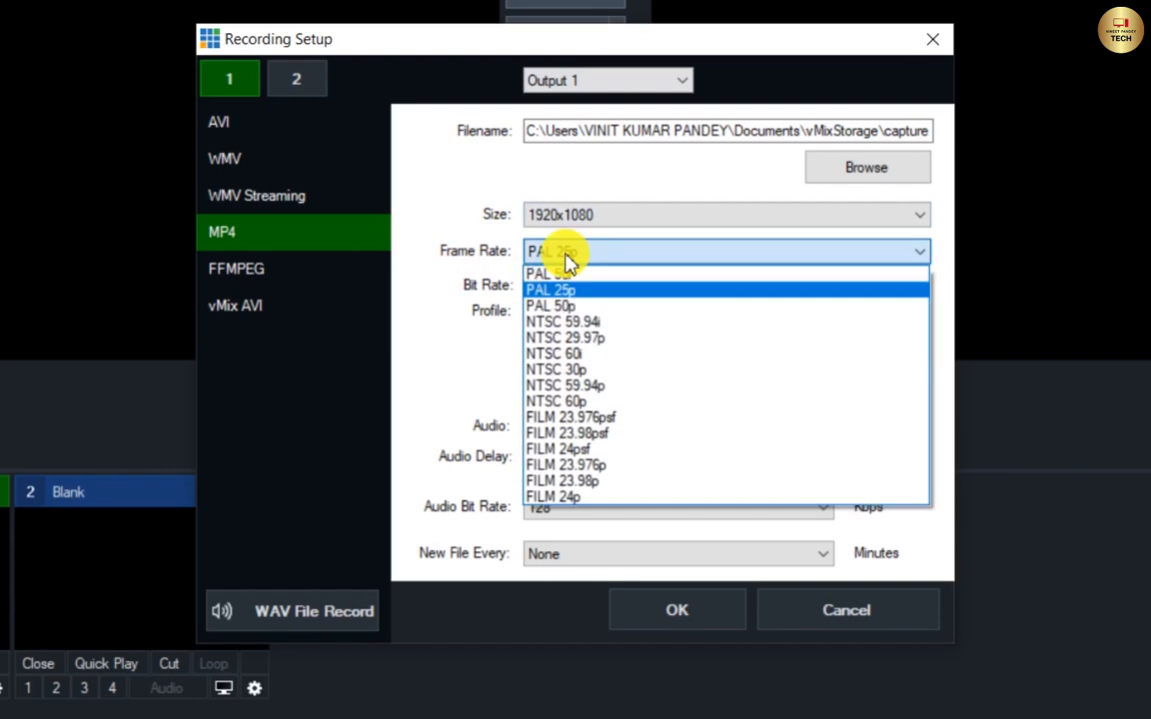
pyautogui.click(583, 340)
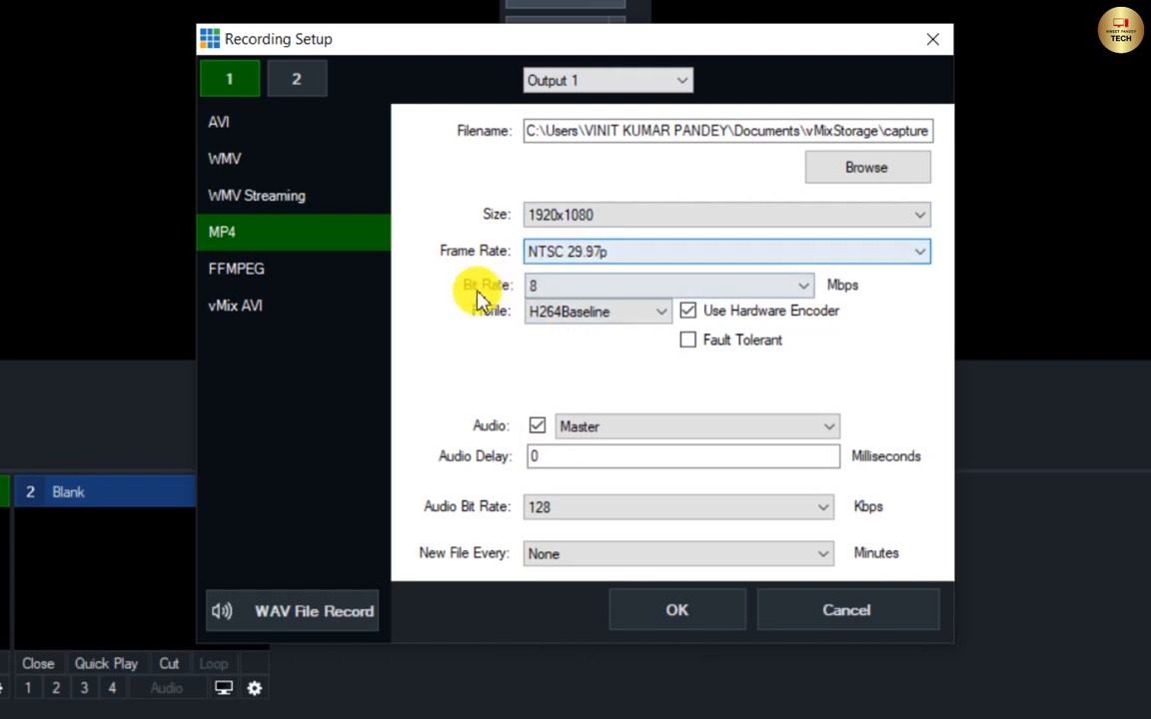
# Set the MP4 recording's bit rate to 2 Mbps.
pyautogui.click(555, 292)
pyautogui.click(555, 291)
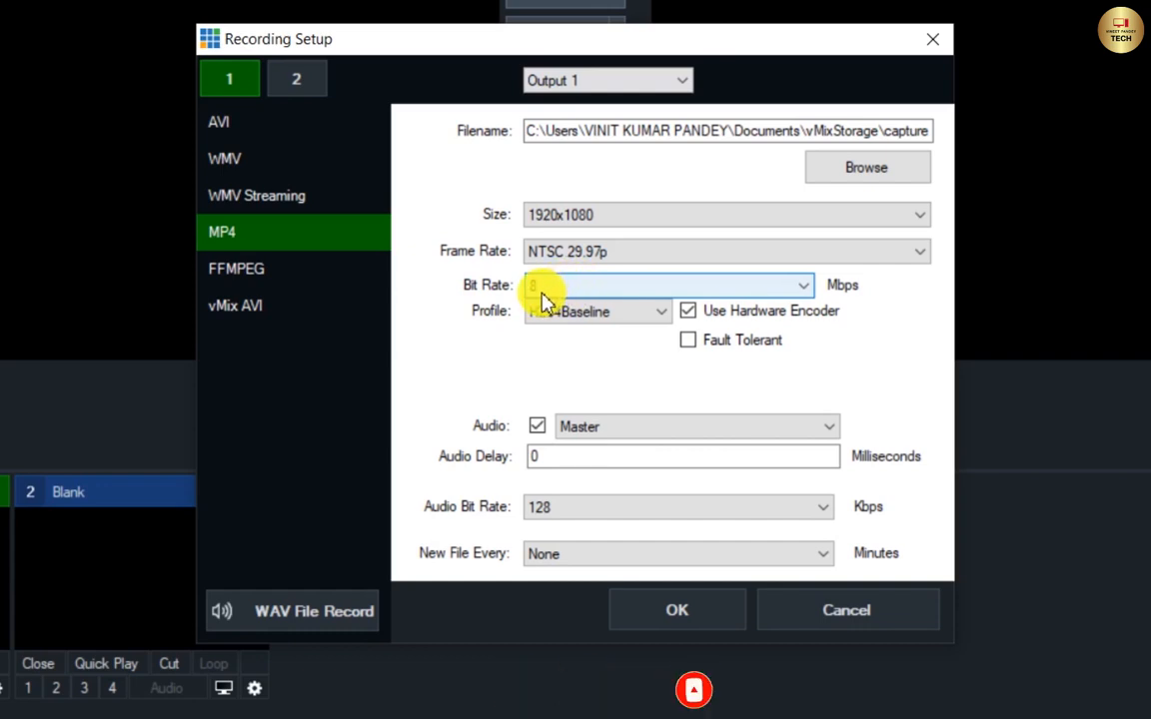
pyautogui.click(542, 292)
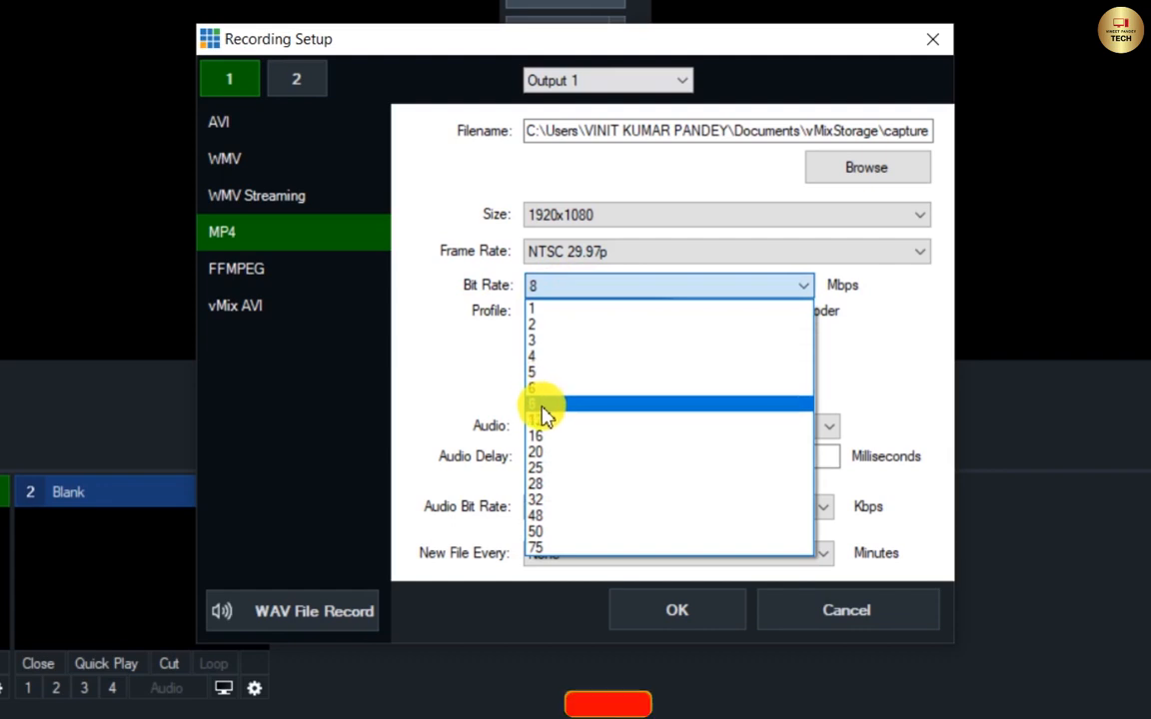
pyautogui.click(541, 325)
pyautogui.click(546, 291)
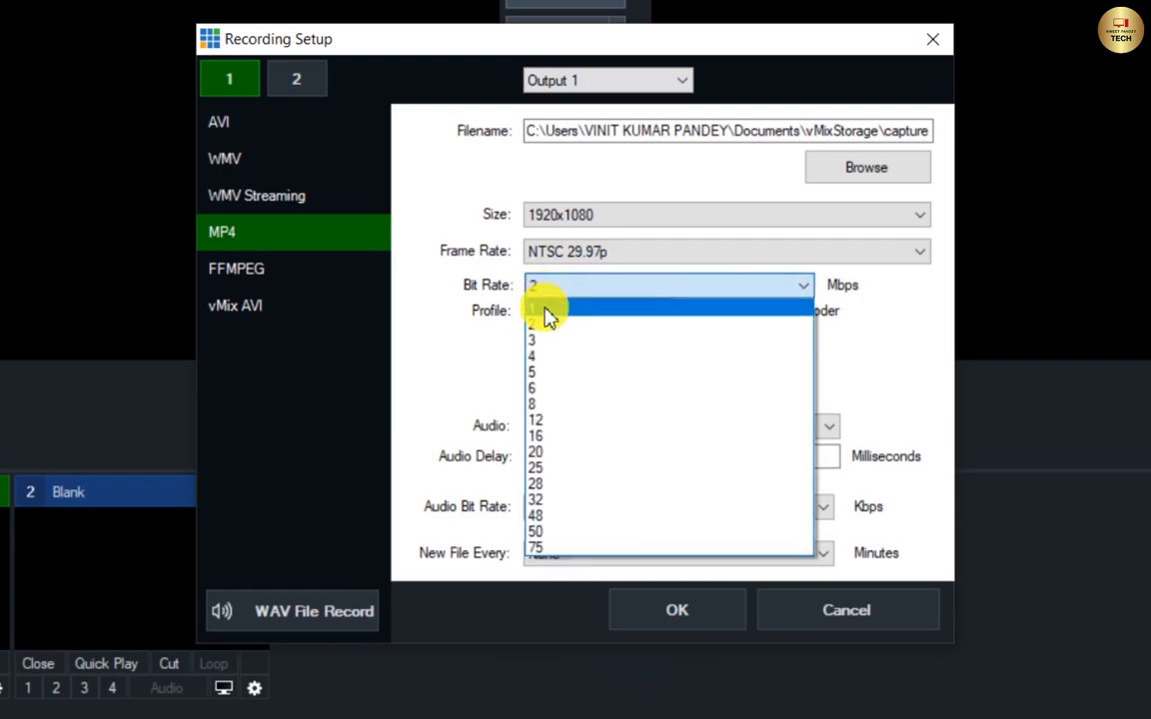
pyautogui.click(542, 323)
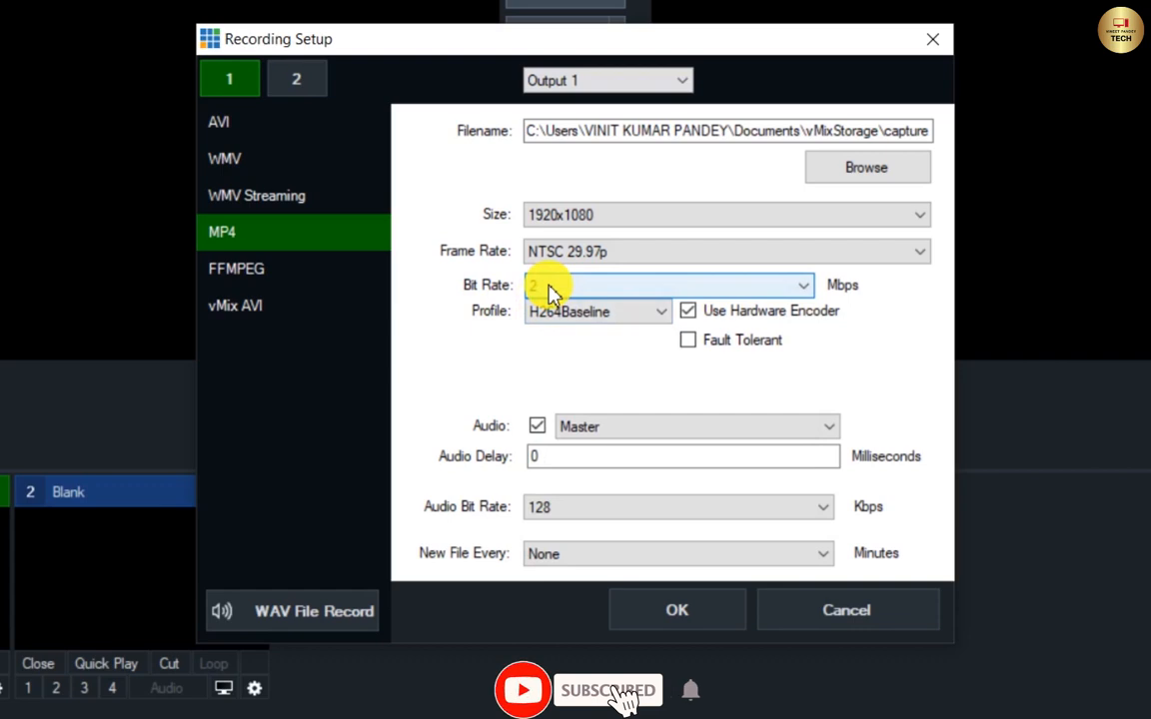
pyautogui.click(560, 291)
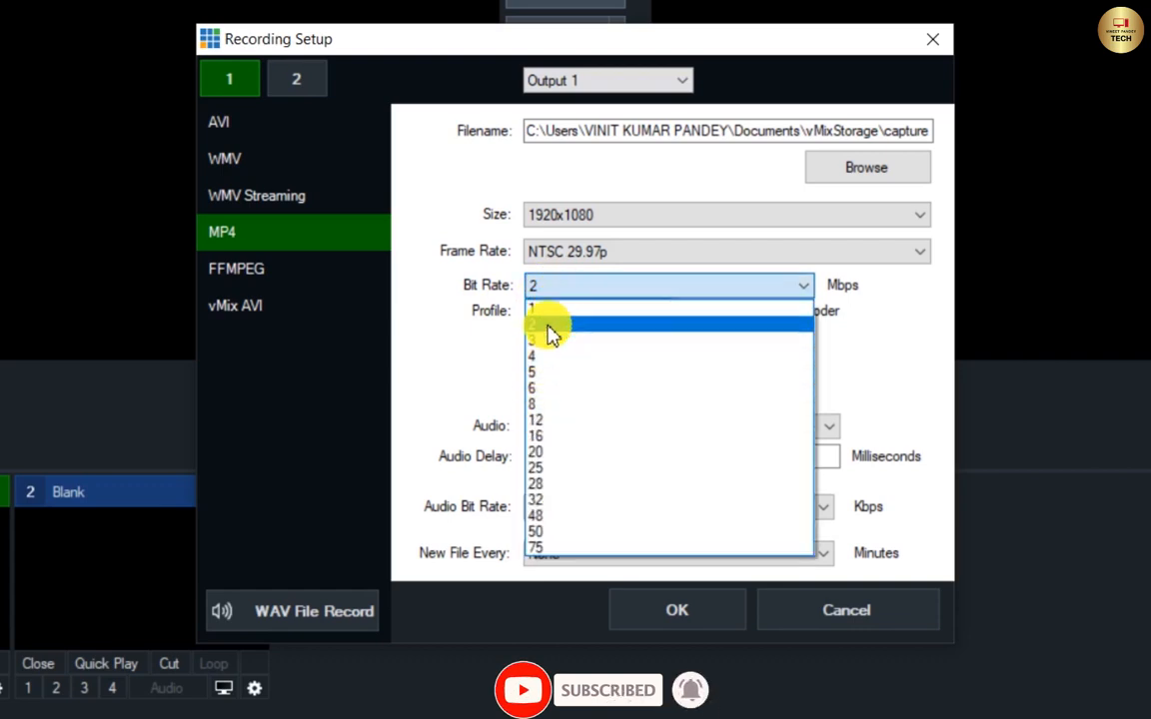
pyautogui.click(540, 291)
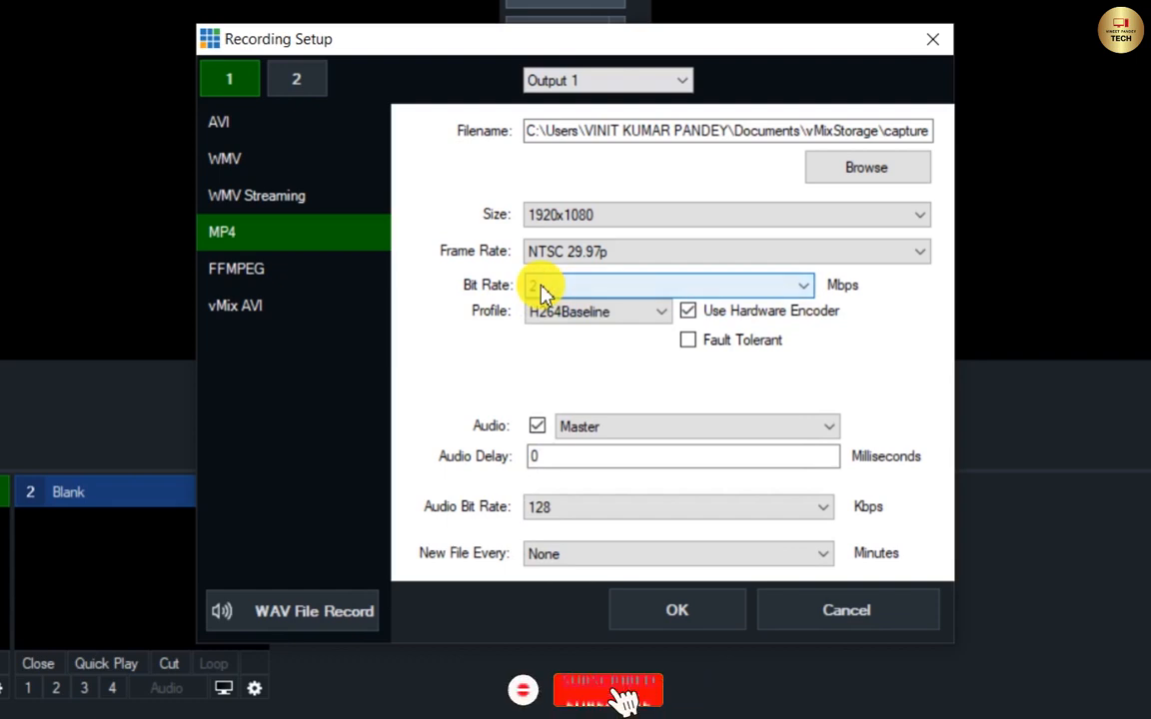
pyautogui.click(542, 292)
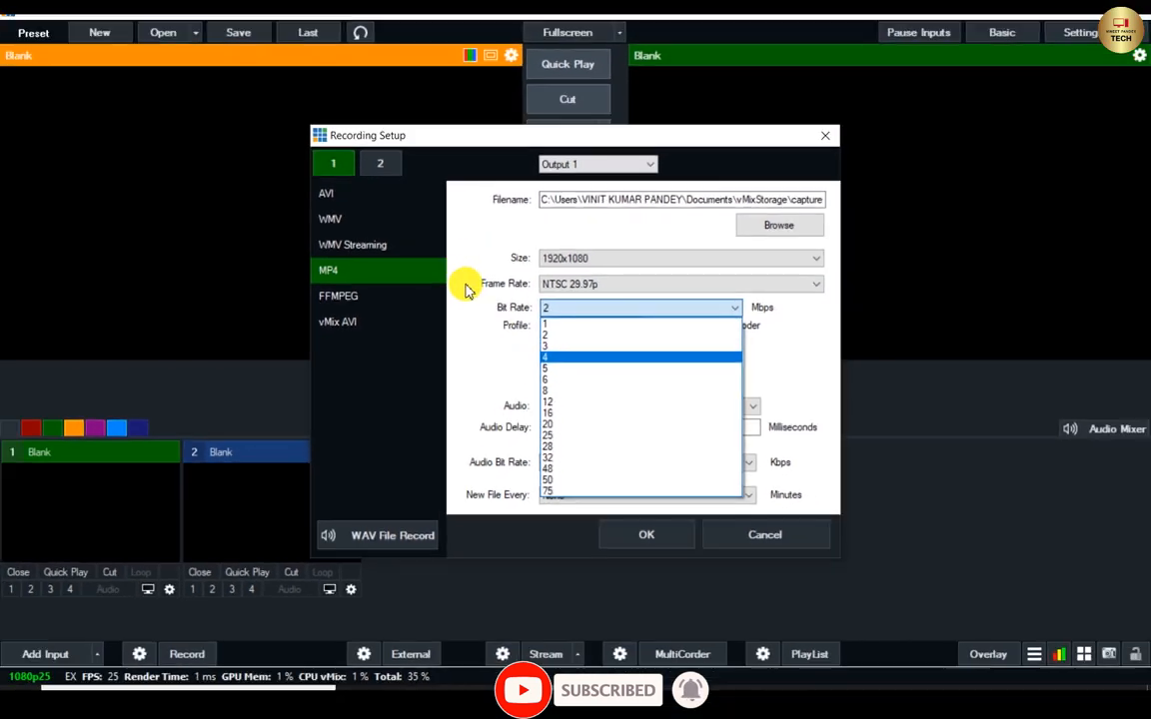
pyautogui.click(475, 257)
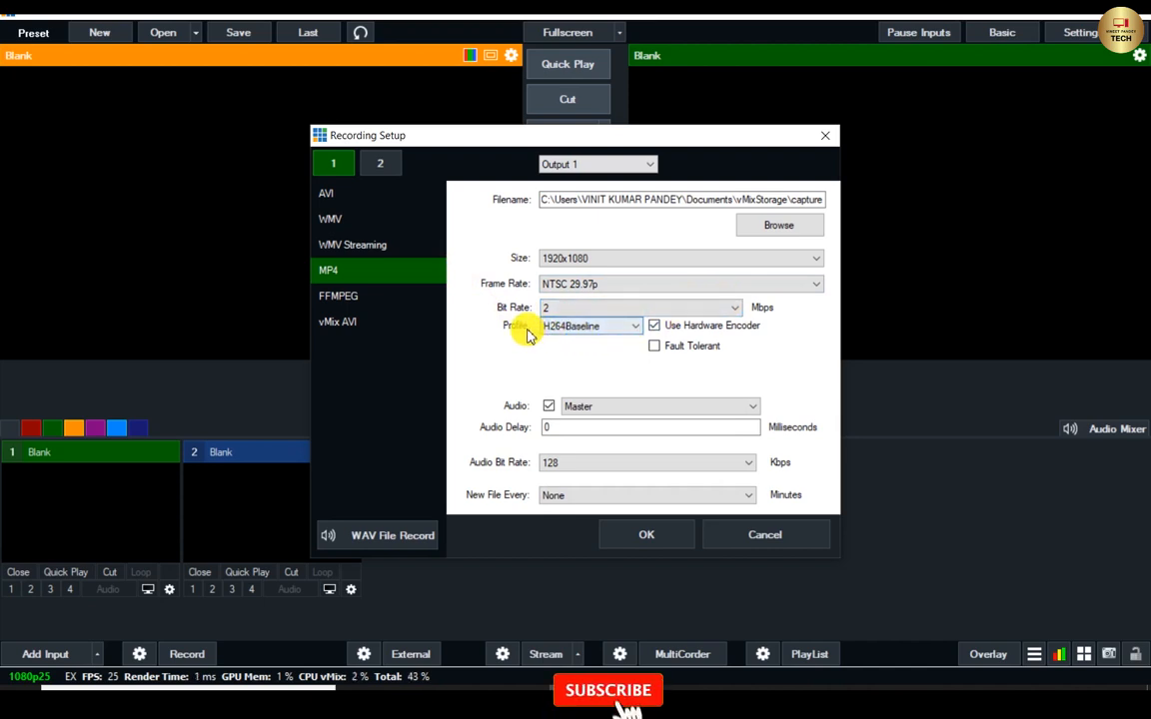
# Check the profile choices for the MP4 recording and look at the AVI recording format.
pyautogui.click(602, 330)
pyautogui.click(571, 328)
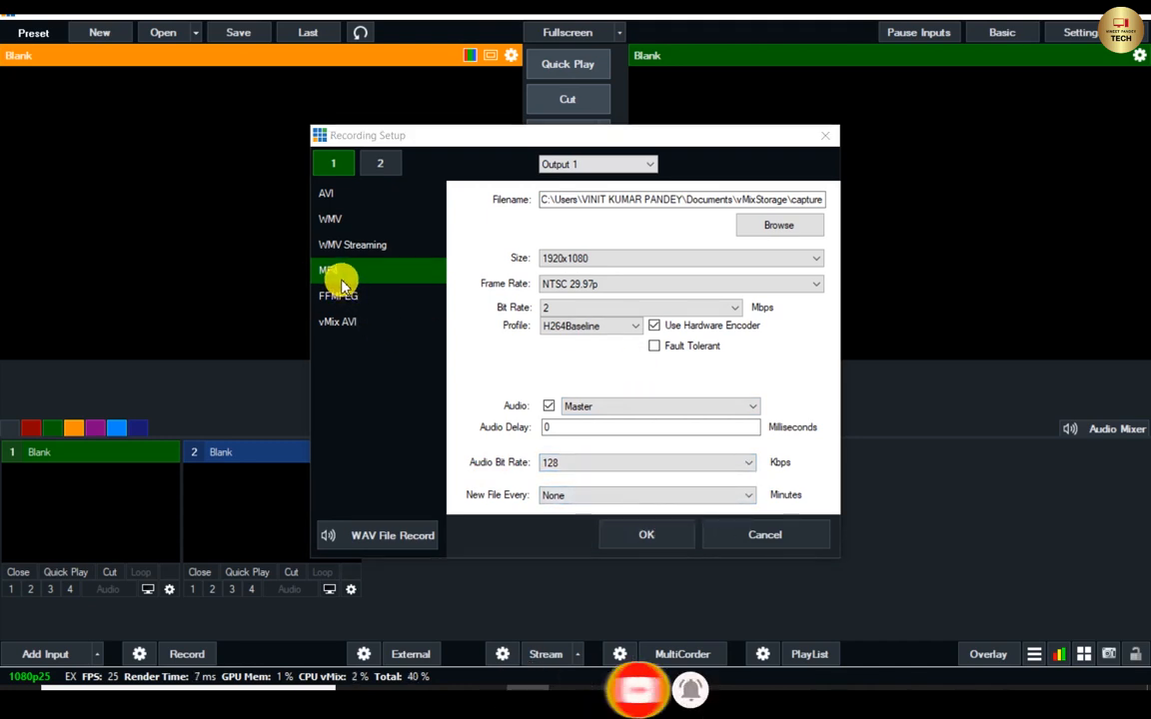
pyautogui.click(329, 193)
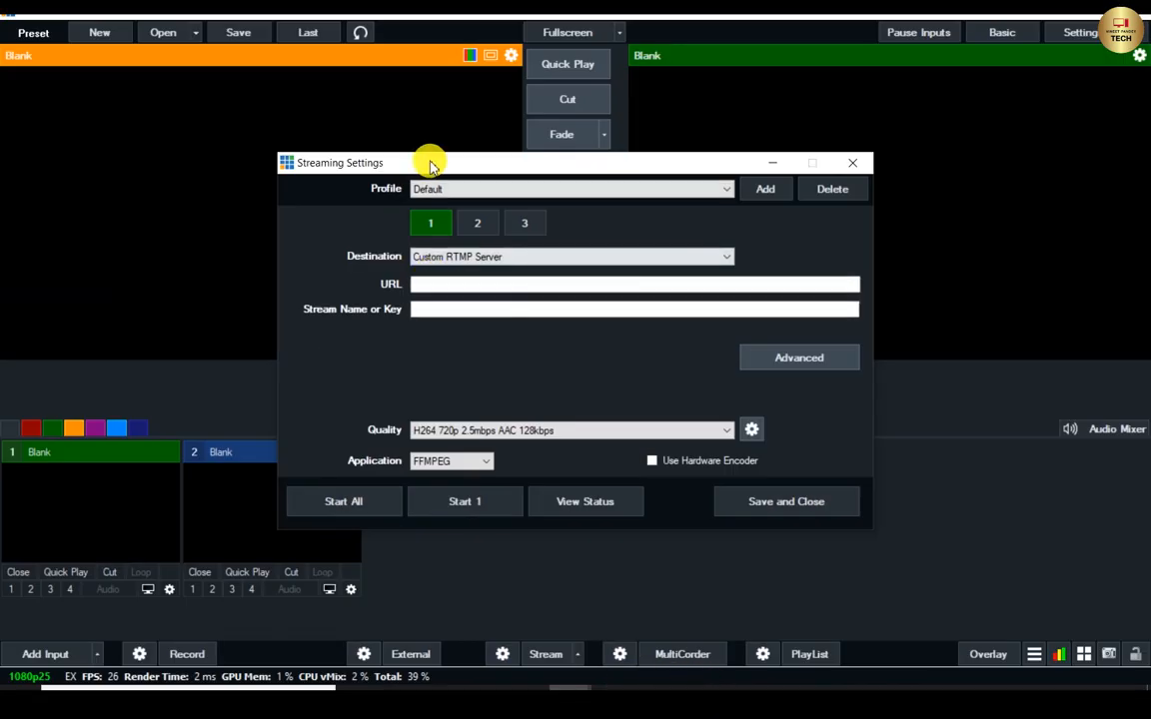
# Set the destination of stream 1 in the Default streaming profile to YouTube Live and open its quality settings.
pyautogui.moveTo(432, 163); pyautogui.dragTo(499, 163)
pyautogui.click(530, 189)
pyautogui.click(531, 190)
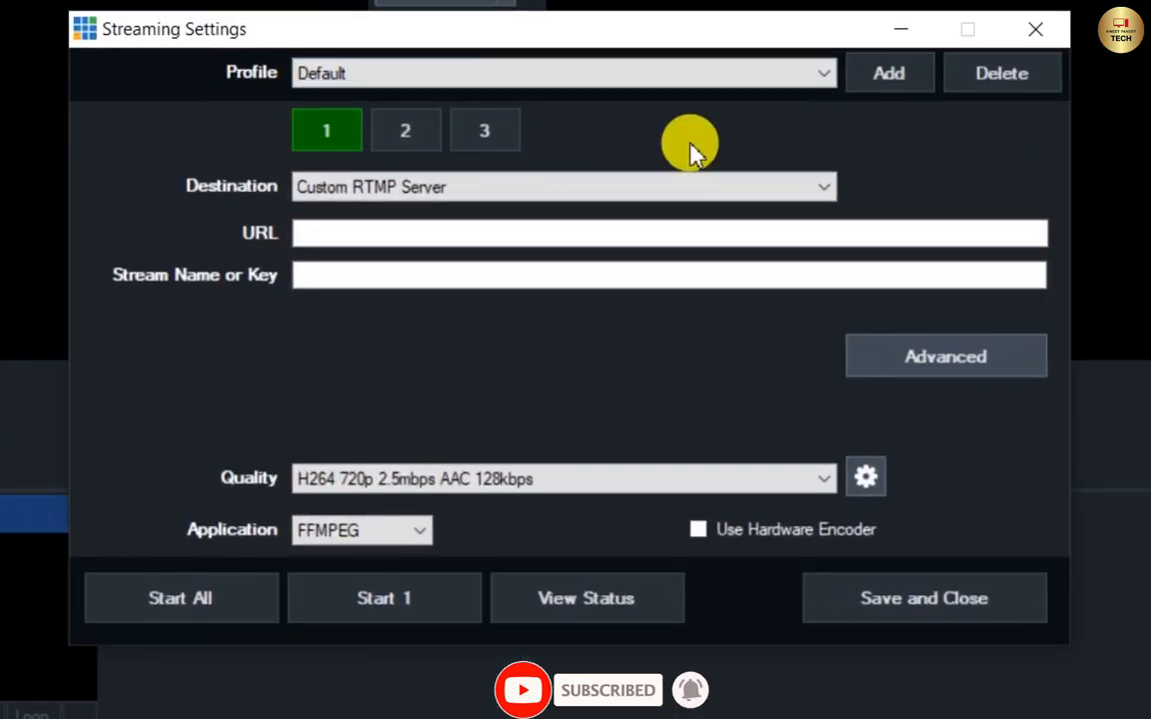
pyautogui.click(330, 194)
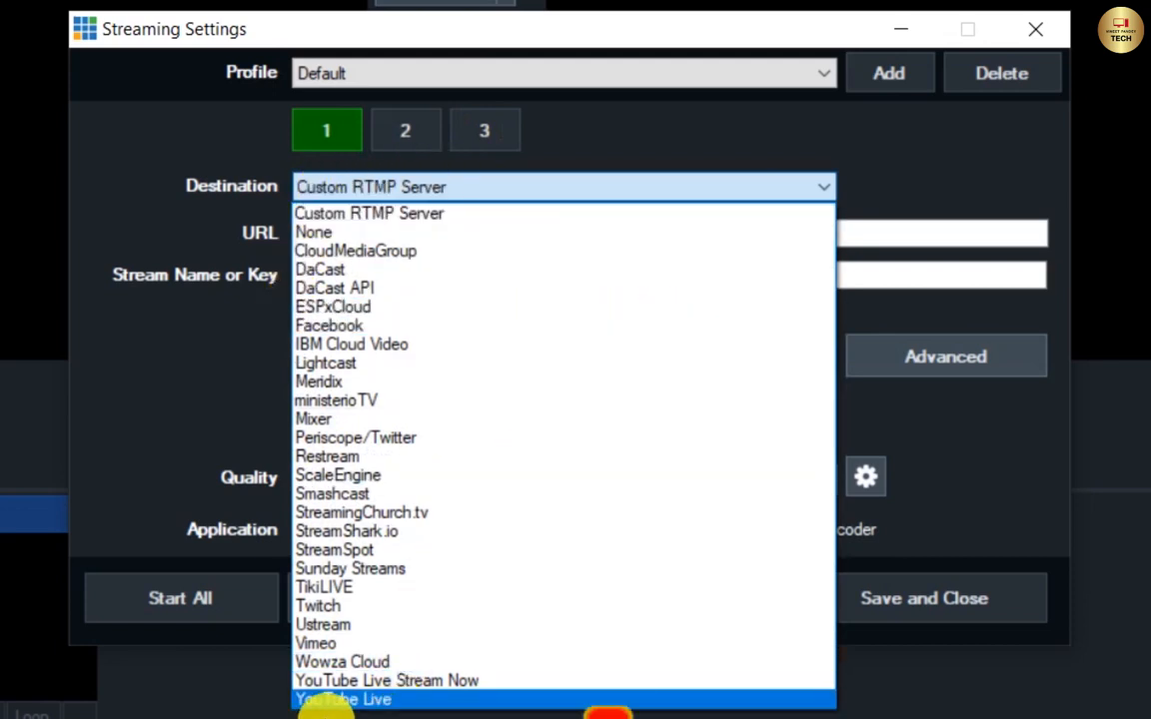
pyautogui.click(340, 699)
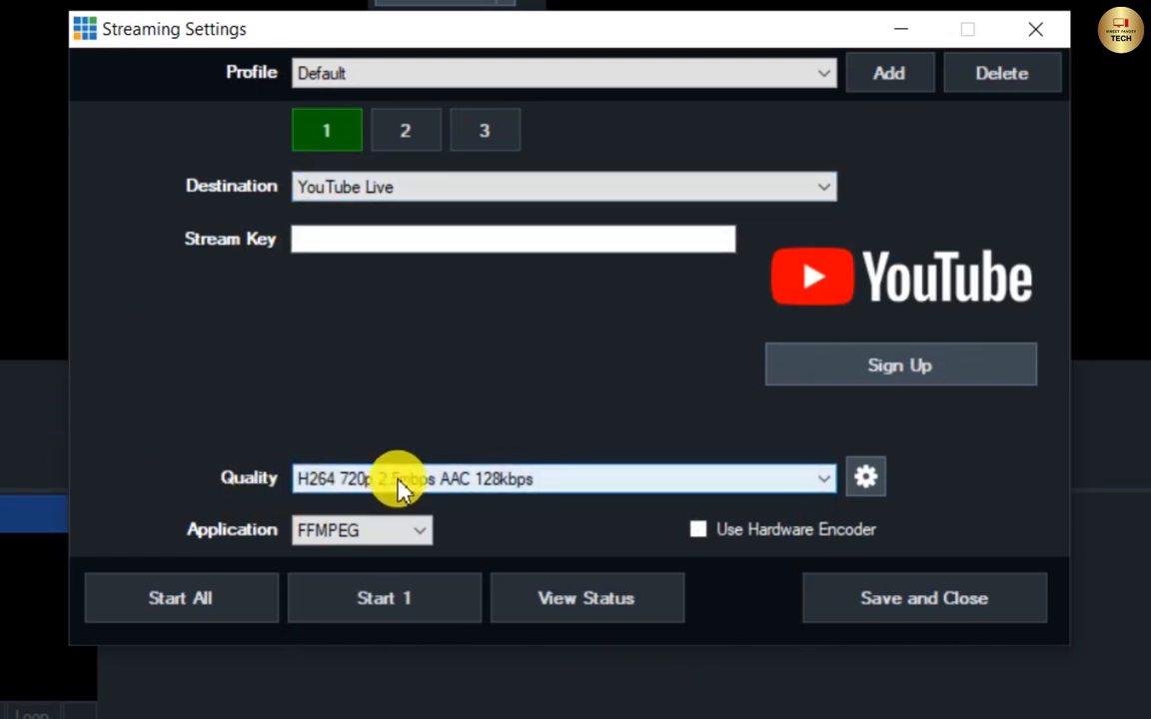
pyautogui.click(865, 477)
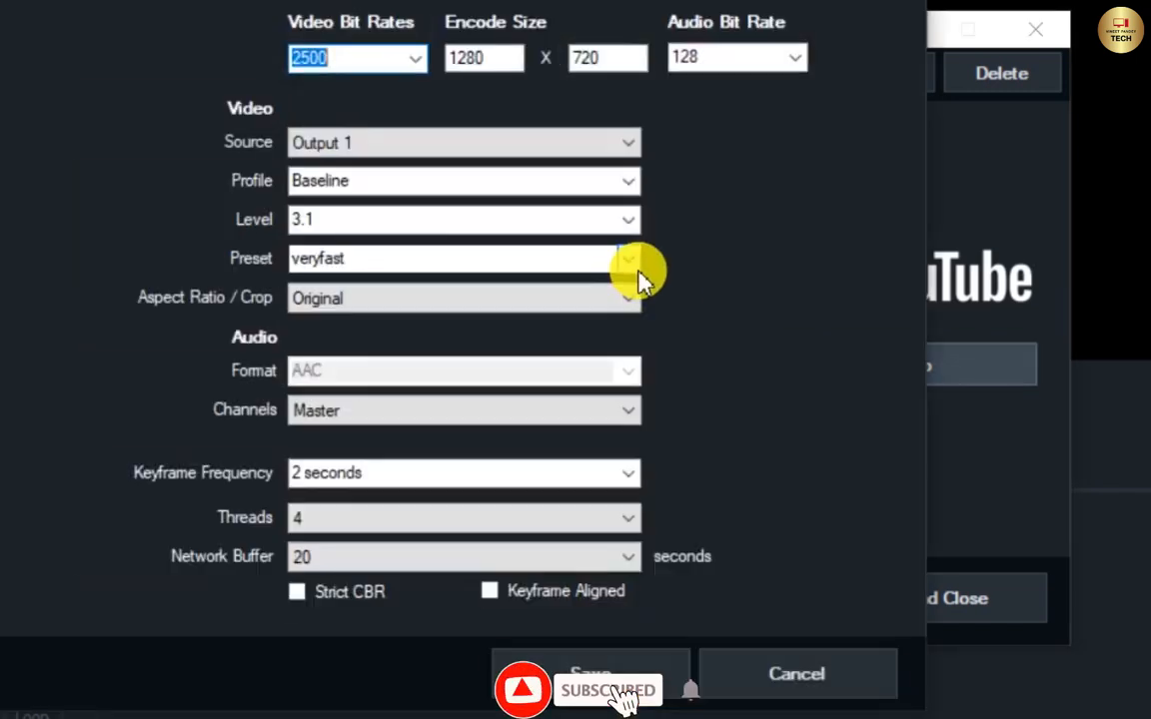